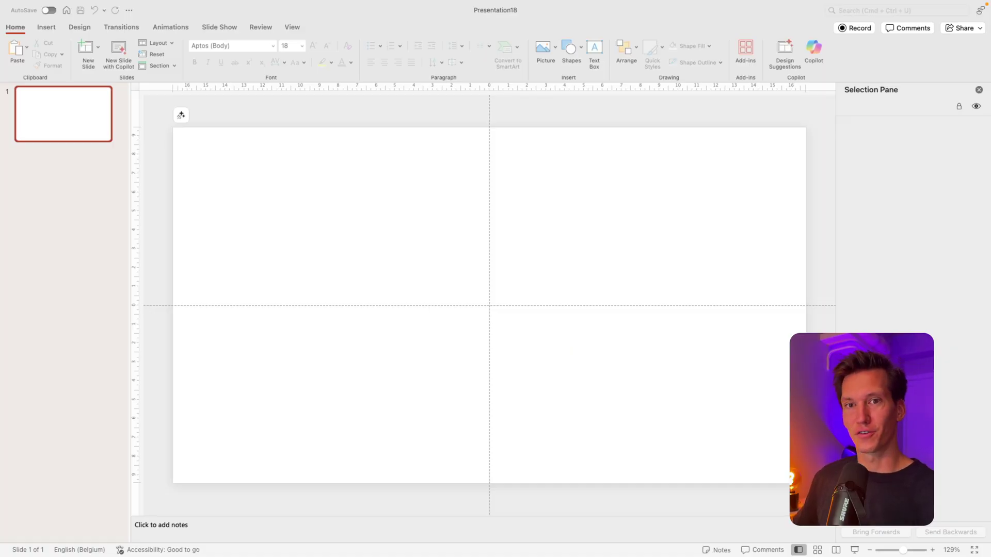
Add the four landscape photos to the blank slide and scale them down together around its middle.
{"action": "left_click_drag", "start_coordinate": [387, 95], "coordinate": [427, 221]}
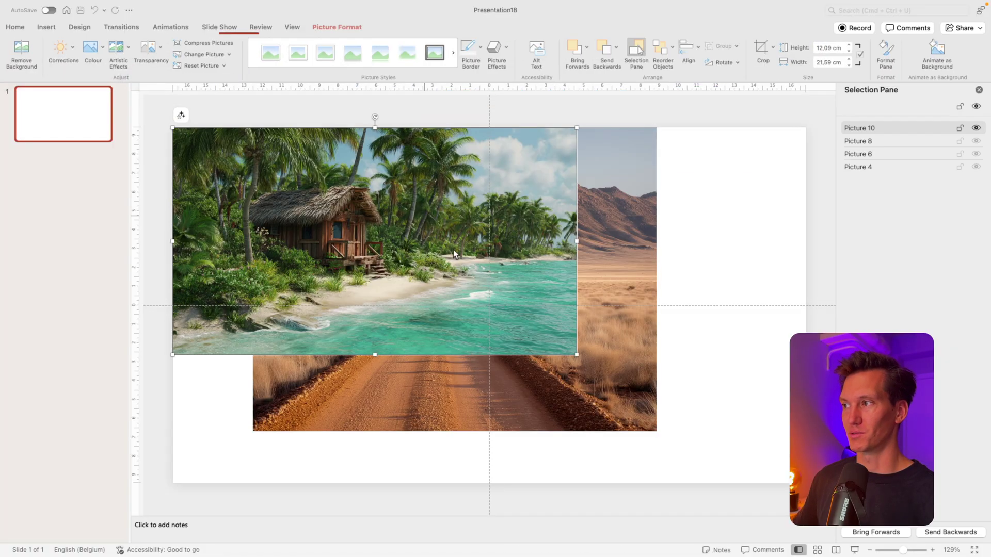
{"action": "left_click_drag", "start_coordinate": [784, 493], "coordinate": [180, 121]}
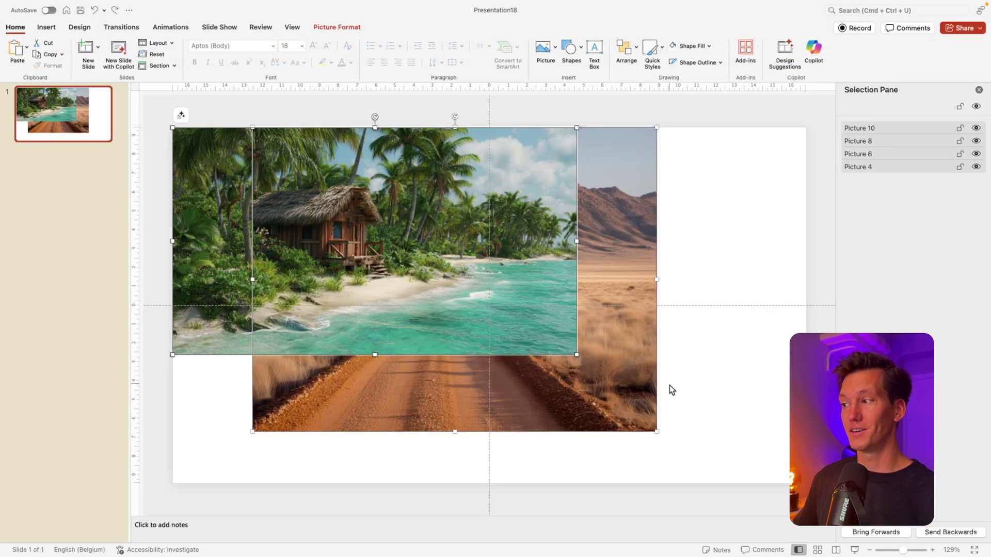
{"action": "left_click_drag", "start_coordinate": [659, 433], "coordinate": [506, 317]}
{"action": "left_click_drag", "start_coordinate": [331, 227], "coordinate": [456, 306]}
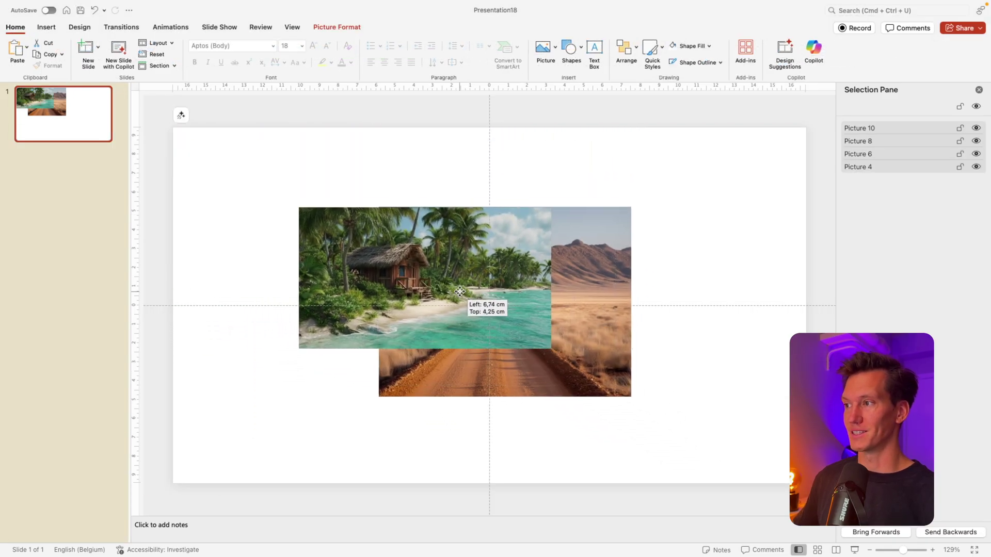
Set the width of all four pictures to 10 cm.
{"action": "left_click", "coordinate": [331, 32]}
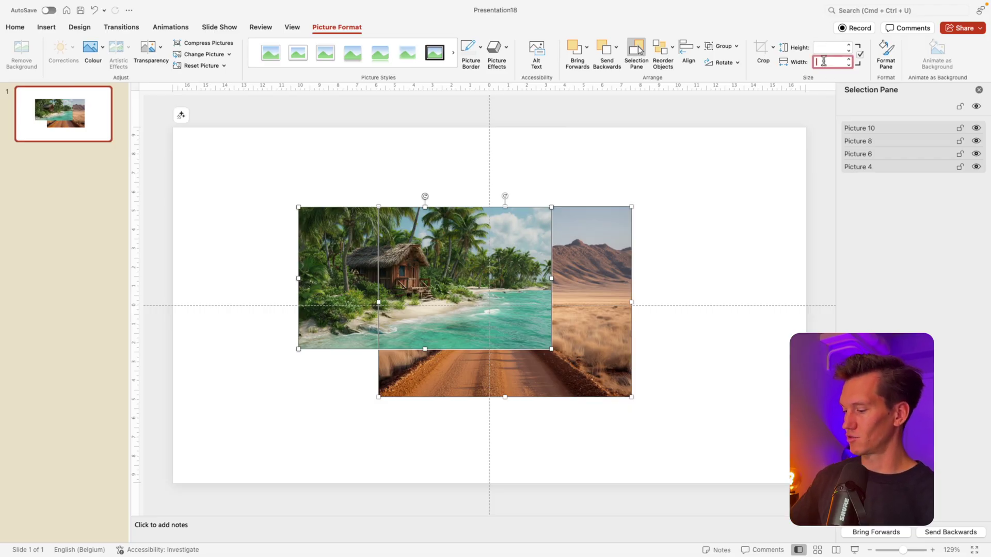
{"action": "key", "text": "Return"}
{"action": "left_click_drag", "start_coordinate": [619, 337], "coordinate": [577, 286]}
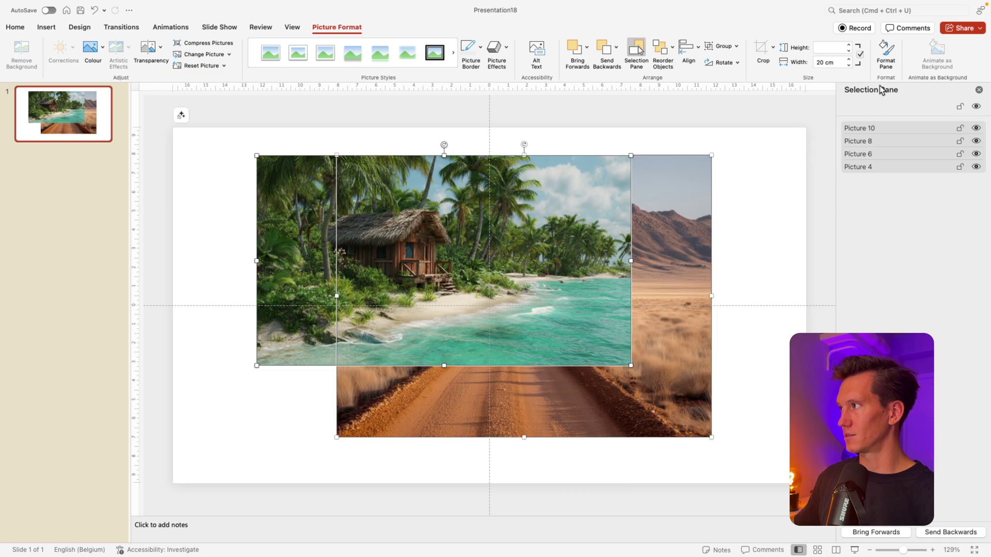
{"action": "type", "text": "10"}
{"action": "key", "text": "Return"}
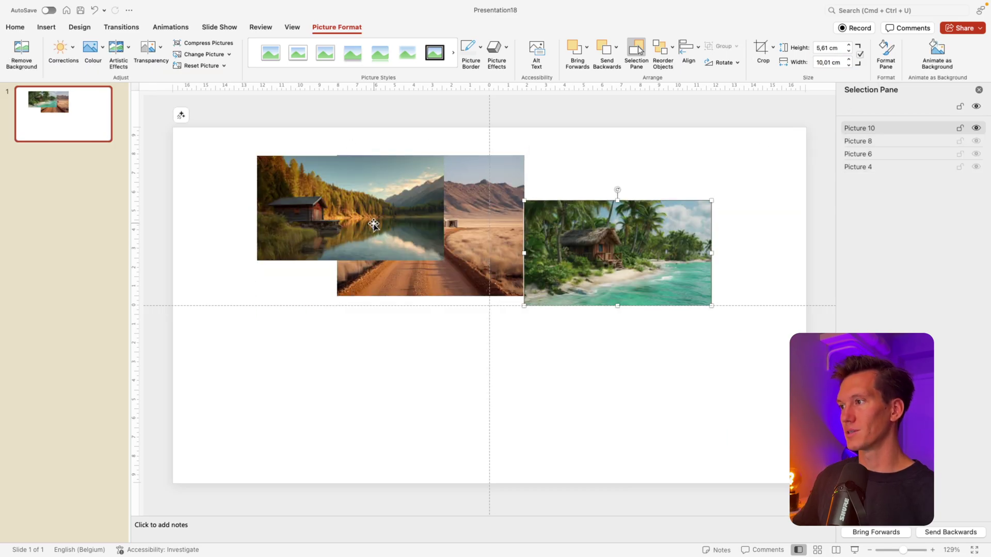
Pull the four stacked pictures apart so that each lies separately on the slide.
{"action": "left_click_drag", "start_coordinate": [372, 222], "coordinate": [501, 430]}
{"action": "left_click_drag", "start_coordinate": [586, 279], "coordinate": [245, 419]}
{"action": "left_click_drag", "start_coordinate": [369, 258], "coordinate": [598, 258]}
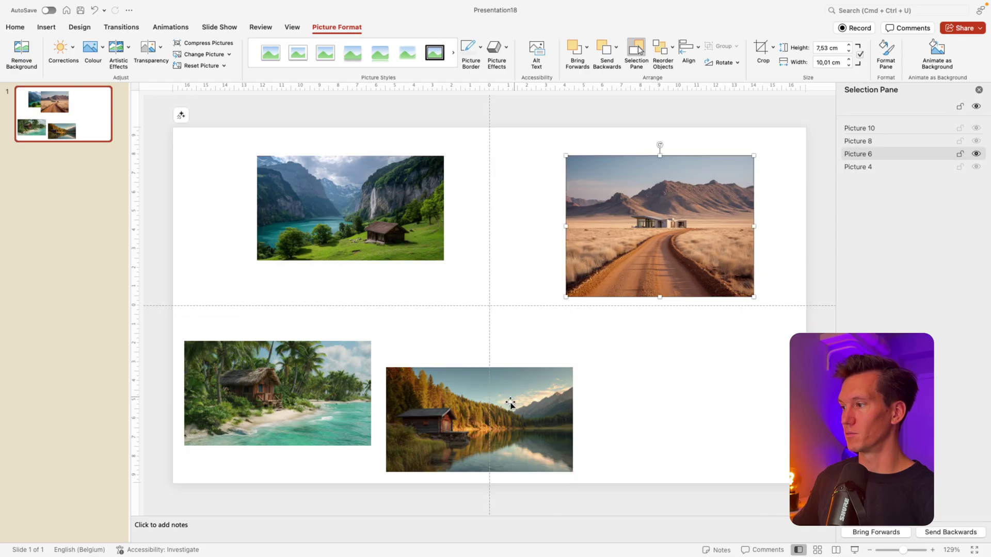
{"action": "left_click_drag", "start_coordinate": [529, 378], "coordinate": [686, 372]}
{"action": "left_click_drag", "start_coordinate": [260, 380], "coordinate": [365, 356]}
Line up the mountain, lake and desert pictures edge to edge in one row, with the beach picture below them.
{"action": "left_click_drag", "start_coordinate": [644, 242], "coordinate": [567, 390]}
{"action": "left_click_drag", "start_coordinate": [730, 392], "coordinate": [679, 216]}
{"action": "left_click_drag", "start_coordinate": [594, 398], "coordinate": [635, 410]}
{"action": "left_click_drag", "start_coordinate": [368, 373], "coordinate": [336, 391]}
{"action": "mouse_move", "coordinate": [357, 233]}
{"action": "left_mouse_down"}
{"action": "mouse_move", "coordinate": [361, 258]}
{"action": "mouse_move", "coordinate": [357, 247]}
{"action": "left_mouse_up"}
{"action": "left_click_drag", "start_coordinate": [558, 241], "coordinate": [485, 246]}
{"action": "mouse_move", "coordinate": [392, 374]}
{"action": "left_mouse_down"}
{"action": "mouse_move", "coordinate": [791, 226]}
{"action": "mouse_move", "coordinate": [773, 212]}
{"action": "mouse_move", "coordinate": [385, 374]}
{"action": "mouse_move", "coordinate": [398, 374]}
{"action": "left_mouse_up"}
{"action": "left_click_drag", "start_coordinate": [650, 404], "coordinate": [751, 257]}
Crop the desert picture's lower edge to the height of the others and arrange all four pictures in a two-by-two grid.
{"action": "double_click", "coordinate": [750, 257]}
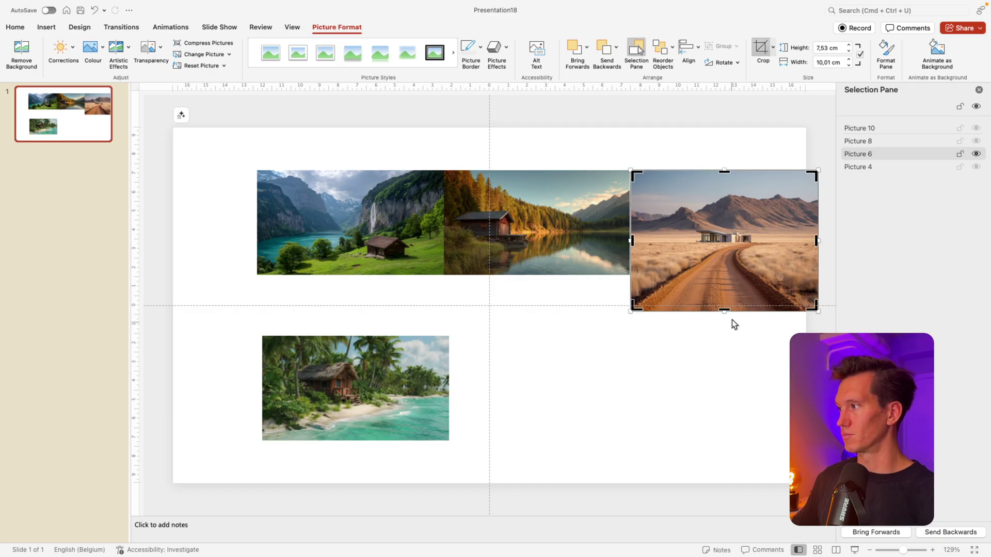
{"action": "left_click_drag", "start_coordinate": [727, 311], "coordinate": [725, 276]}
{"action": "left_click_drag", "start_coordinate": [739, 241], "coordinate": [572, 353]}
{"action": "left_click", "coordinate": [751, 332]}
{"action": "left_click_drag", "start_coordinate": [361, 386], "coordinate": [356, 333]}
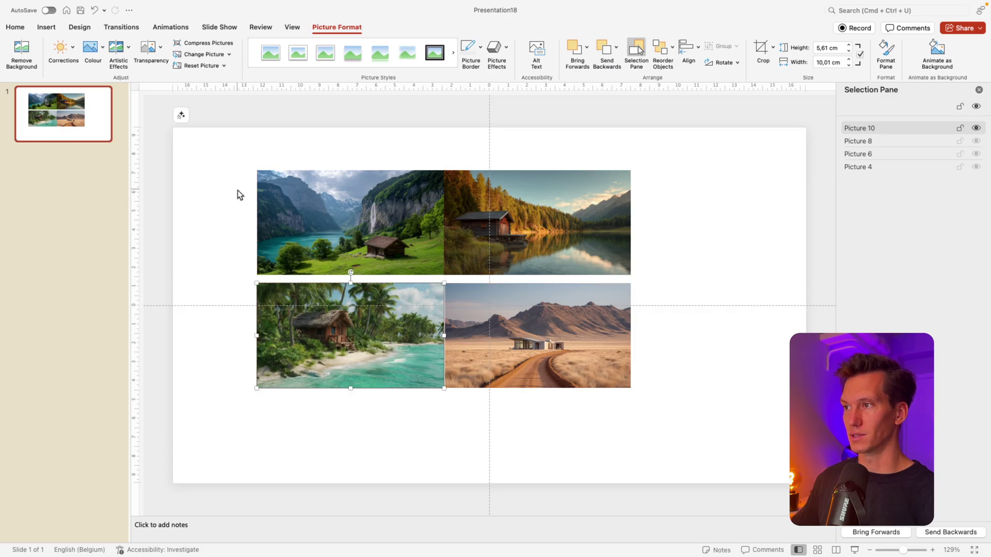
Crop the mountain picture to a rounded rectangle and reduce its corner radius.
{"action": "left_click", "coordinate": [279, 184]}
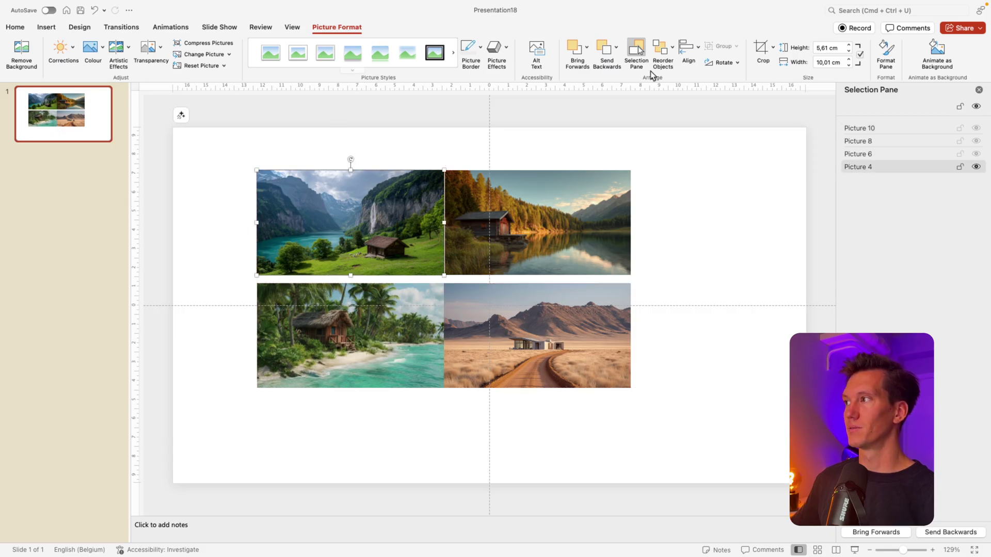
{"action": "left_click", "coordinate": [773, 48]}
{"action": "mouse_move", "coordinate": [798, 89]}
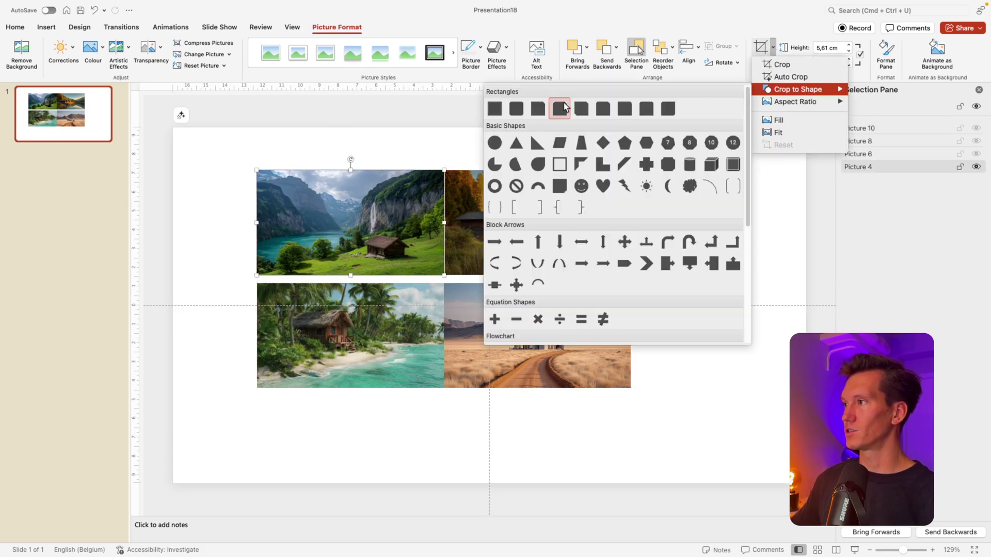
{"action": "left_click", "coordinate": [517, 108]}
{"action": "left_click_drag", "start_coordinate": [269, 173], "coordinate": [262, 174]}
Apply the same slightly rounded rectangle shape to the lake, desert and beach pictures.
{"action": "left_click", "coordinate": [518, 196]}
{"action": "left_click", "coordinate": [516, 335], "text": "shift"}
{"action": "left_click", "coordinate": [356, 318], "text": "shift"}
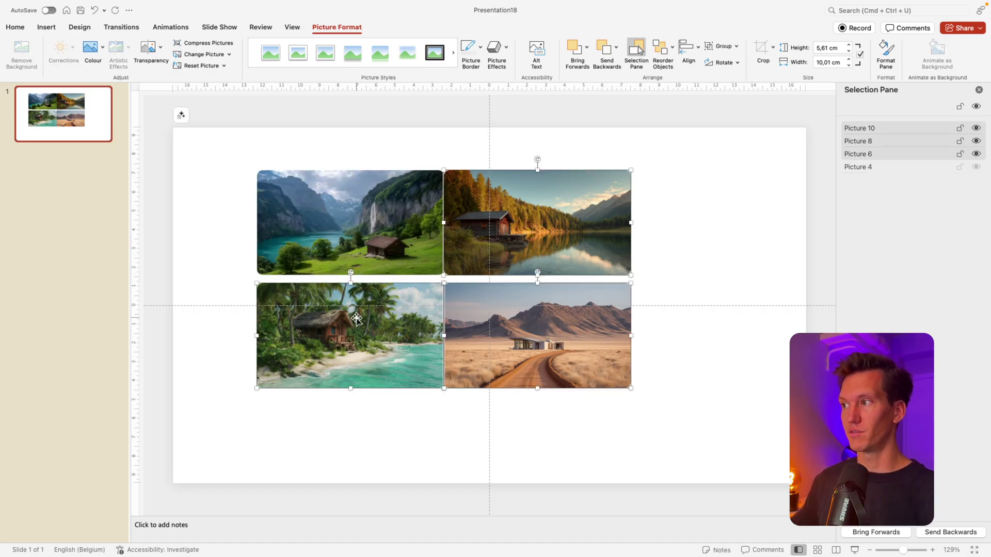
{"action": "left_click", "coordinate": [400, 134]}
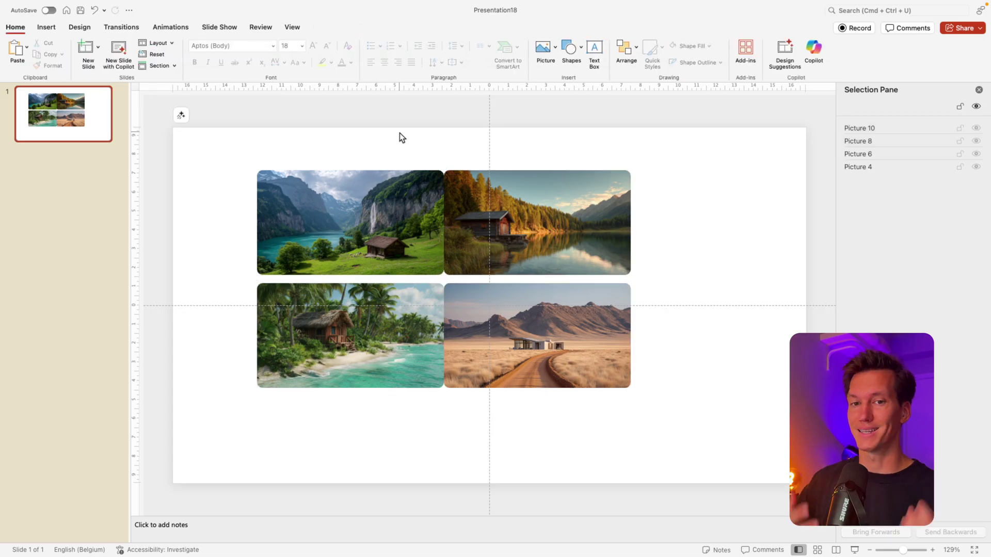
Enlarge the four pictures together and spread them into a slide-filling two-by-two grid with gaps between them.
{"action": "left_click_drag", "start_coordinate": [236, 163], "coordinate": [652, 408]}
{"action": "left_click_drag", "start_coordinate": [379, 229], "coordinate": [401, 260]}
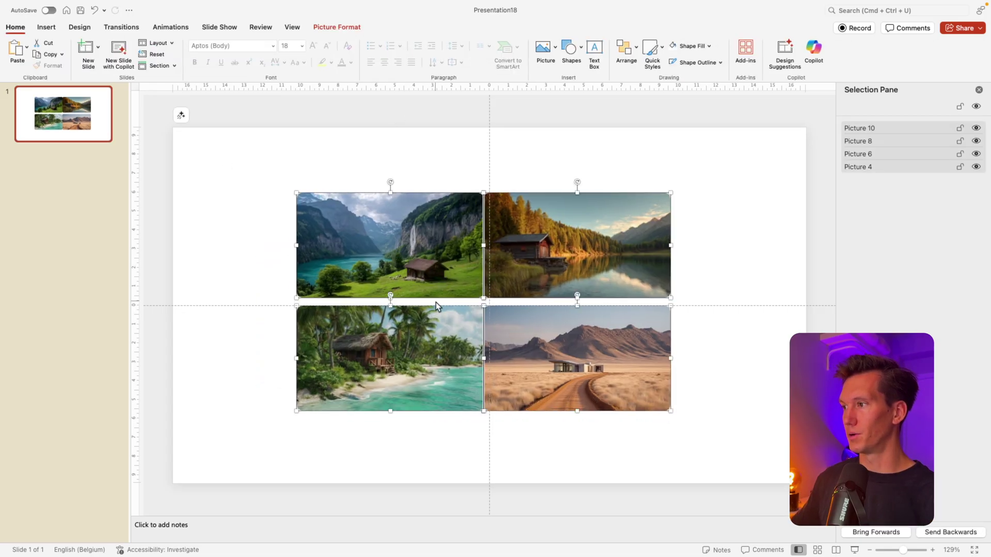
{"action": "left_click_drag", "start_coordinate": [296, 193], "coordinate": [204, 165]}
{"action": "left_click_drag", "start_coordinate": [269, 193], "coordinate": [265, 192]}
{"action": "left_click_drag", "start_coordinate": [563, 225], "coordinate": [675, 224]}
{"action": "left_click_drag", "start_coordinate": [538, 360], "coordinate": [650, 416]}
{"action": "left_click_drag", "start_coordinate": [435, 363], "coordinate": [435, 419]}
Adjust the positions of the four pictures to narrow the gaps and centre the grid on the slide.
{"action": "left_click", "coordinate": [446, 270], "text": "shift"}
{"action": "left_click_drag", "start_coordinate": [419, 269], "coordinate": [422, 267]}
{"action": "left_click", "coordinate": [557, 343]}
{"action": "left_click", "coordinate": [562, 261], "text": "shift"}
{"action": "left_click_drag", "start_coordinate": [560, 260], "coordinate": [576, 255]}
{"action": "left_click", "coordinate": [355, 290]}
{"action": "left_click", "coordinate": [577, 251], "text": "shift"}
{"action": "left_click", "coordinate": [410, 120]}
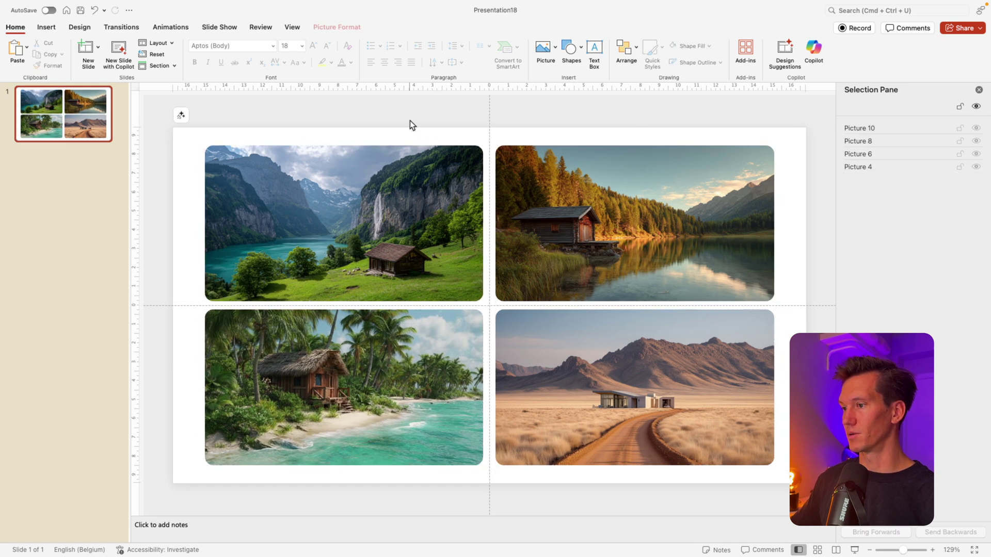
Duplicate the picture-grid slide four times to make five identical slides.
{"action": "left_click", "coordinate": [69, 114]}
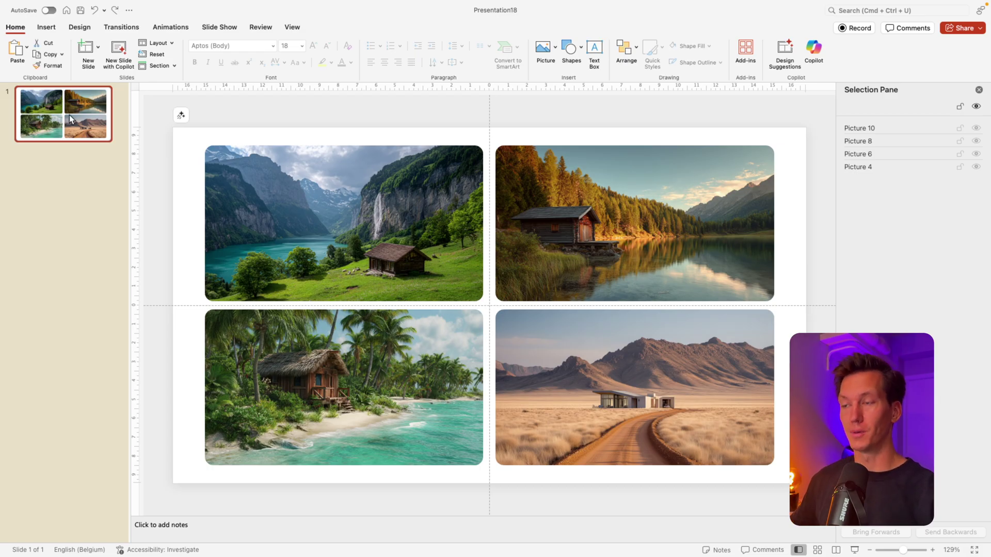
{"action": "key", "text": "super+d"}
{"action": "key", "text": "super+d"}
{"action": "key", "text": "super+d"}
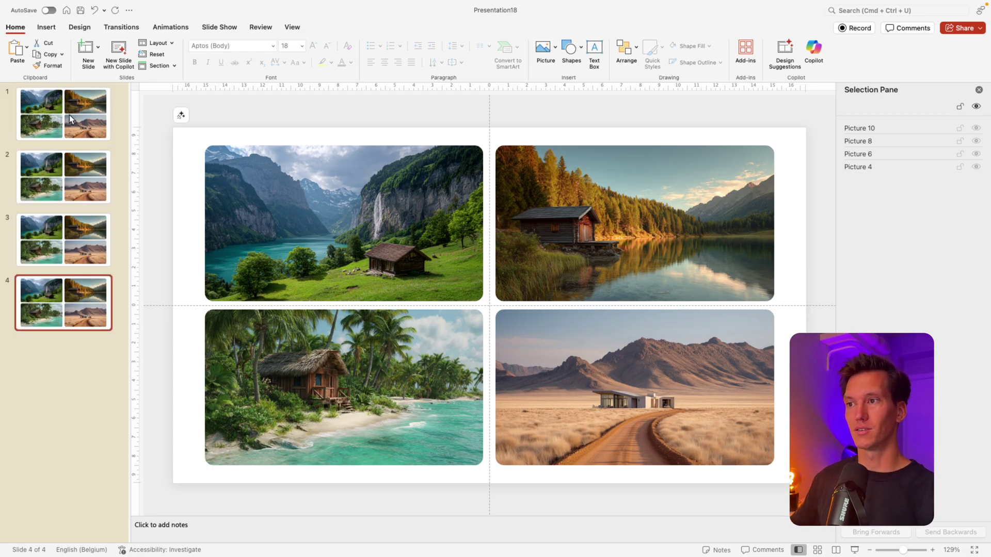
{"action": "left_click", "coordinate": [86, 168]}
{"action": "left_click", "coordinate": [94, 260]}
{"action": "left_click", "coordinate": [89, 289]}
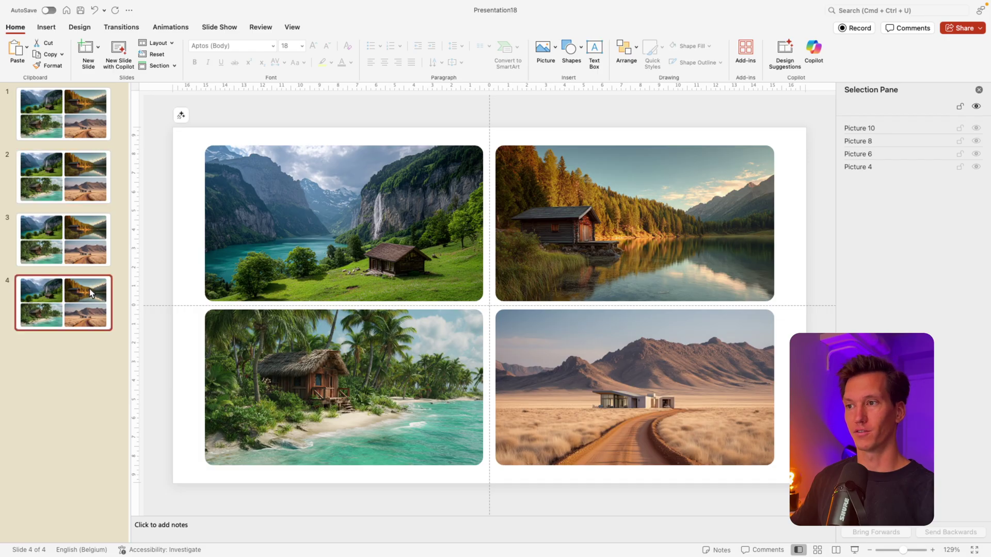
{"action": "left_click", "coordinate": [73, 115]}
{"action": "key", "text": "super+d"}
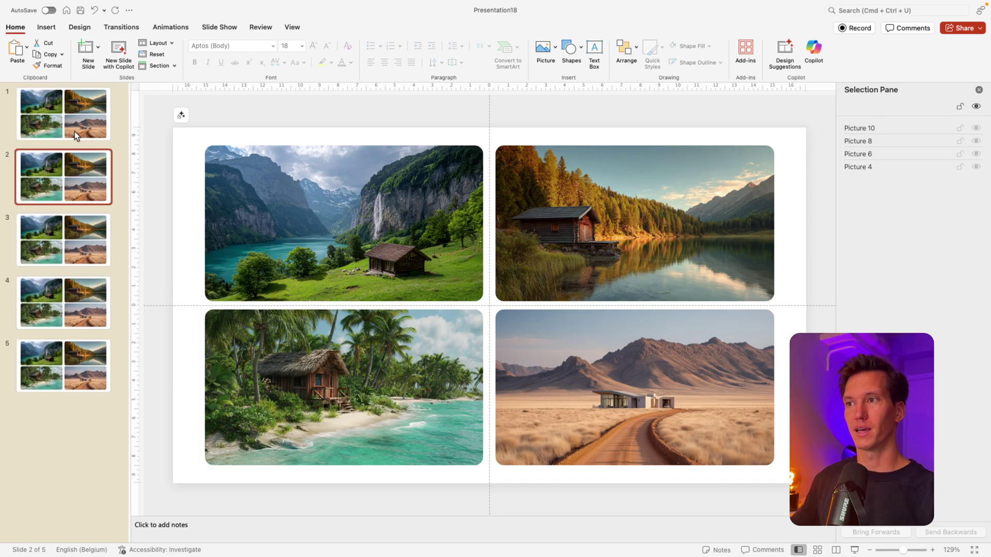
{"action": "left_click", "coordinate": [75, 135]}
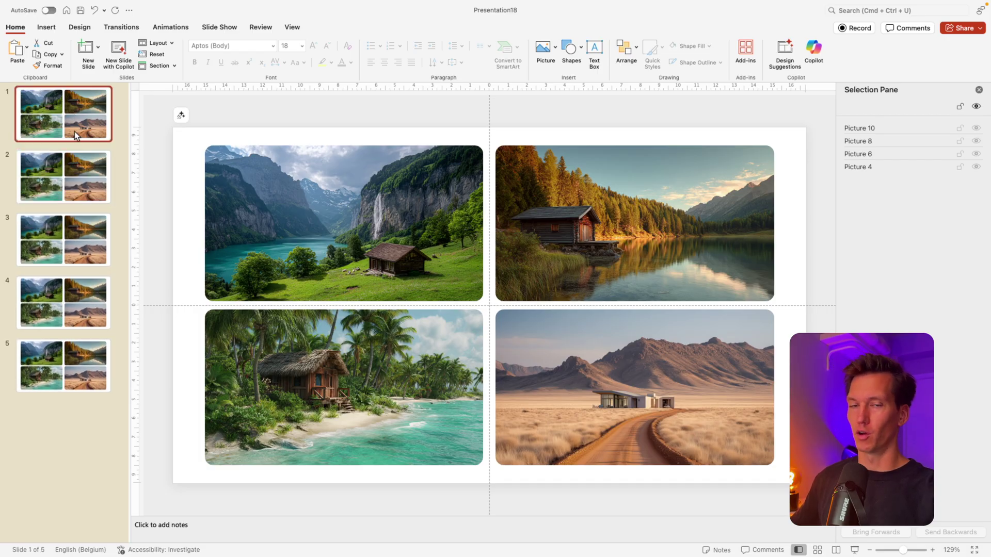
On slide 2, enlarge the mountain photo inside its crop frame and reposition it to zoom in on the cabin.
{"action": "left_click", "coordinate": [98, 188]}
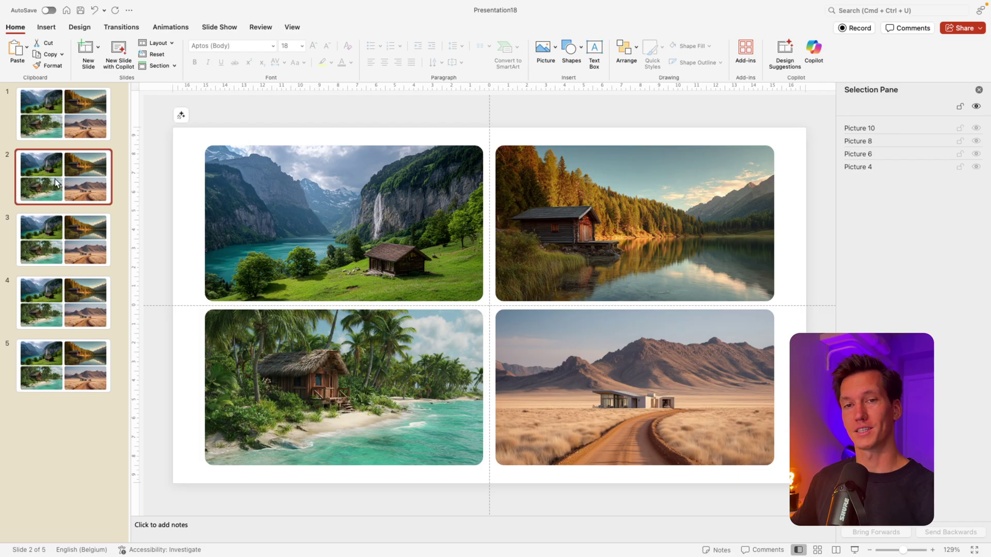
{"action": "left_click", "coordinate": [344, 219]}
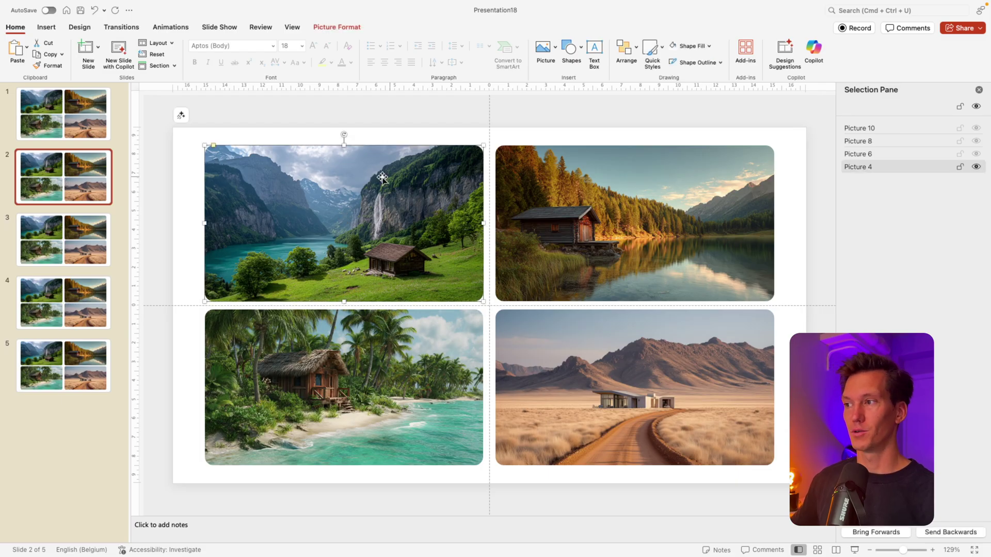
{"action": "right_click", "coordinate": [328, 213]}
{"action": "left_click", "coordinate": [383, 411]}
{"action": "left_click_drag", "start_coordinate": [484, 302], "coordinate": [560, 344]}
{"action": "left_click_drag", "start_coordinate": [433, 275], "coordinate": [394, 240]}
{"action": "left_click_drag", "start_coordinate": [522, 111], "coordinate": [541, 99]}
{"action": "left_click_drag", "start_coordinate": [413, 264], "coordinate": [406, 260]}
{"action": "left_click", "coordinate": [152, 261]}
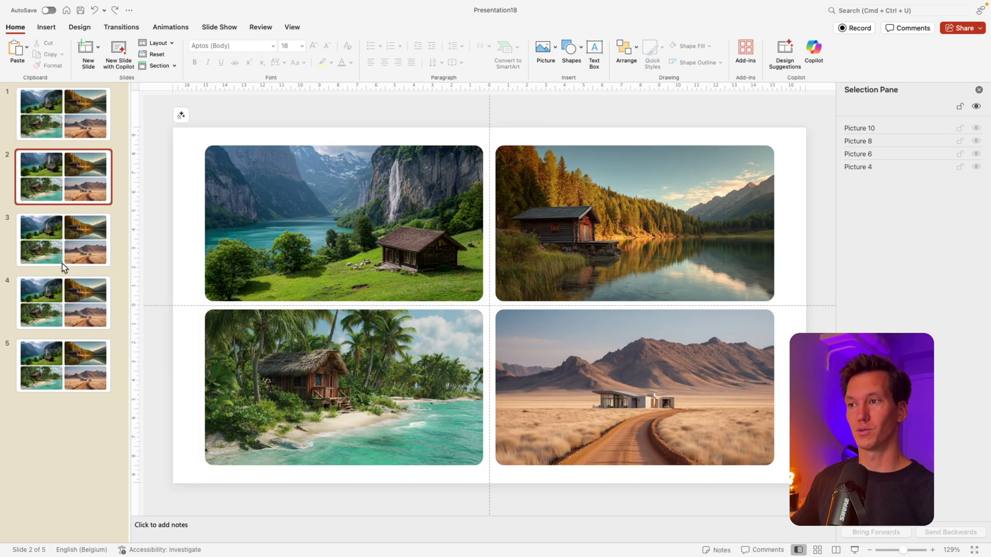
On slide 3, enlarge the lake photo inside its crop frame and reposition it to zoom in on the cabin.
{"action": "left_click", "coordinate": [62, 263]}
{"action": "left_click", "coordinate": [600, 247]}
{"action": "double_click", "coordinate": [601, 247]}
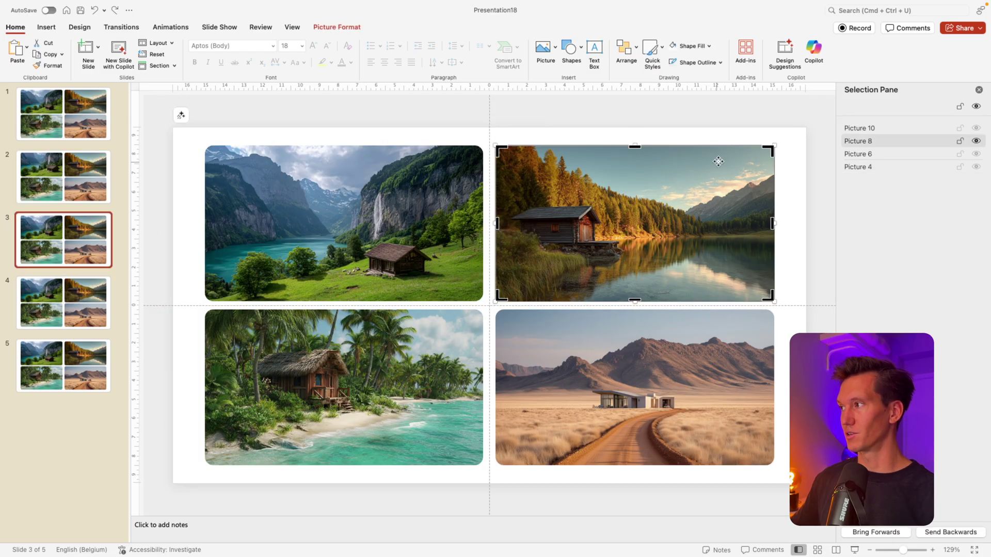
{"action": "left_click_drag", "start_coordinate": [775, 145], "coordinate": [865, 104]}
{"action": "left_click_drag", "start_coordinate": [710, 185], "coordinate": [704, 211]}
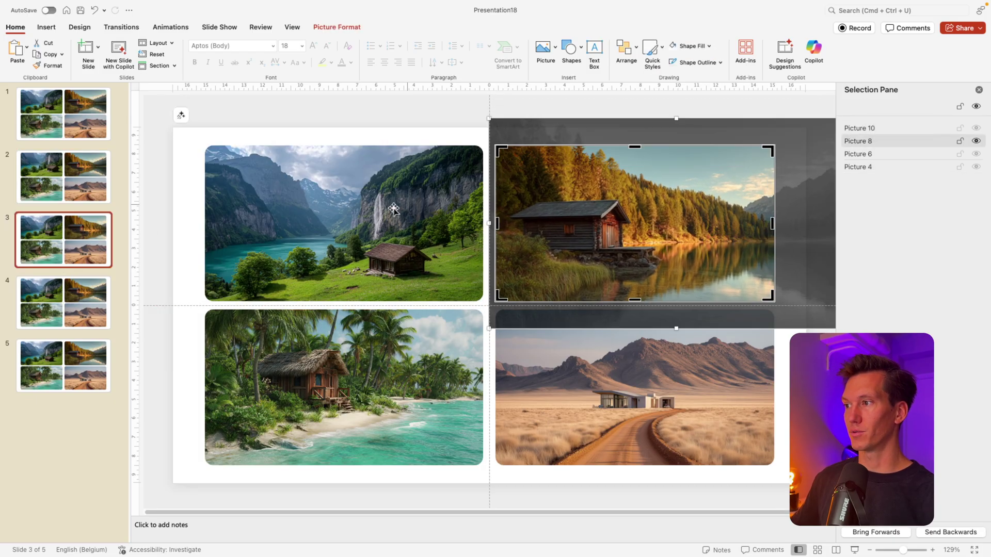
{"action": "left_click_drag", "start_coordinate": [604, 257], "coordinate": [613, 261]}
{"action": "left_click", "coordinate": [388, 122]}
On slide 4, enlarge the beach photo inside its crop frame and reposition it to zoom in on the hut.
{"action": "left_click", "coordinate": [107, 305]}
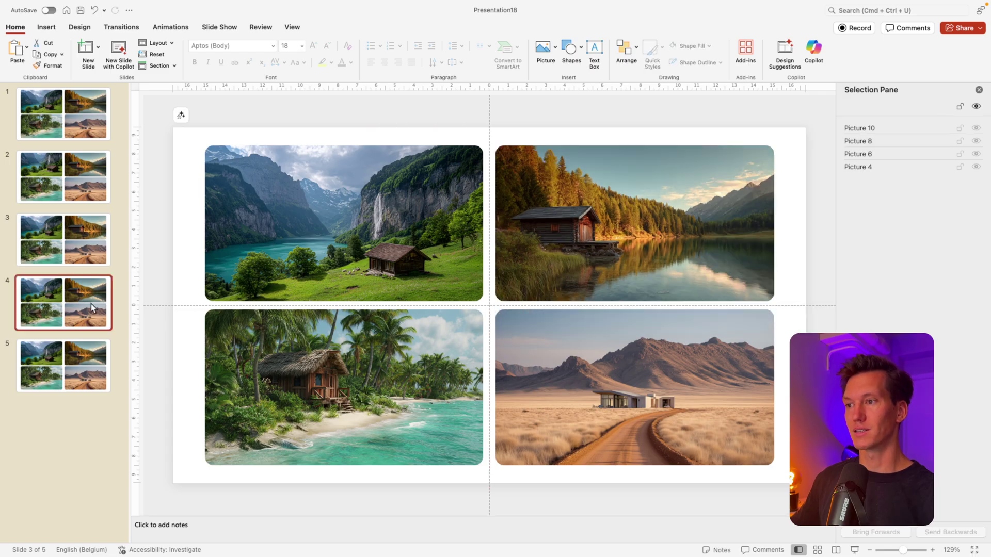
{"action": "left_click", "coordinate": [320, 383]}
{"action": "double_click", "coordinate": [351, 373]}
{"action": "left_click_drag", "start_coordinate": [484, 309], "coordinate": [598, 281]}
{"action": "left_click_drag", "start_coordinate": [401, 372], "coordinate": [369, 397]}
On slide 5, enlarge the desert photo inside its crop frame and reposition it to zoom in on the house.
{"action": "left_click", "coordinate": [585, 392]}
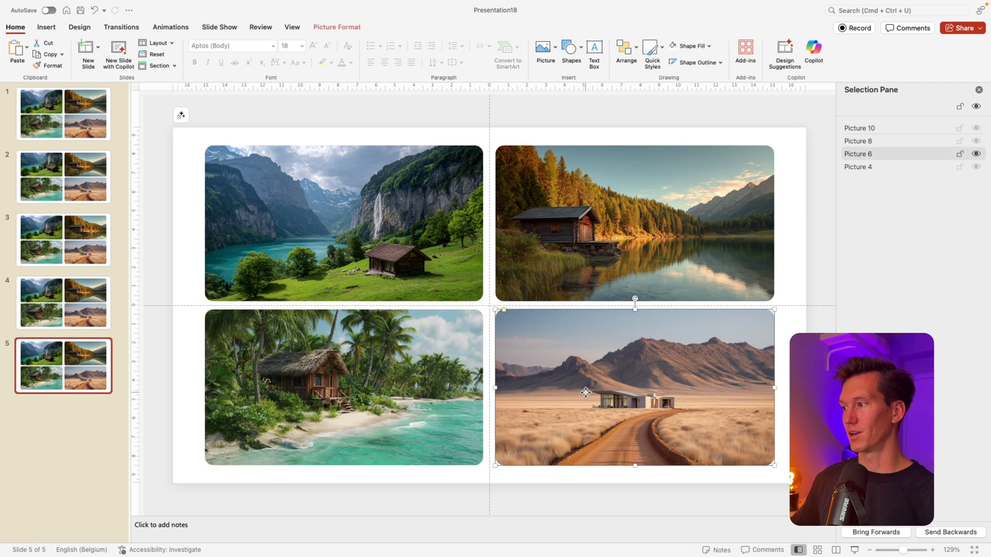
{"action": "double_click", "coordinate": [743, 336]}
{"action": "left_click_drag", "start_coordinate": [773, 303], "coordinate": [888, 216]}
{"action": "left_click_drag", "start_coordinate": [747, 412], "coordinate": [683, 448]}
{"action": "left_click", "coordinate": [560, 124]}
Go through slides 1 to 5 in order to compare the zoomed picture on each.
{"action": "left_click", "coordinate": [71, 111]}
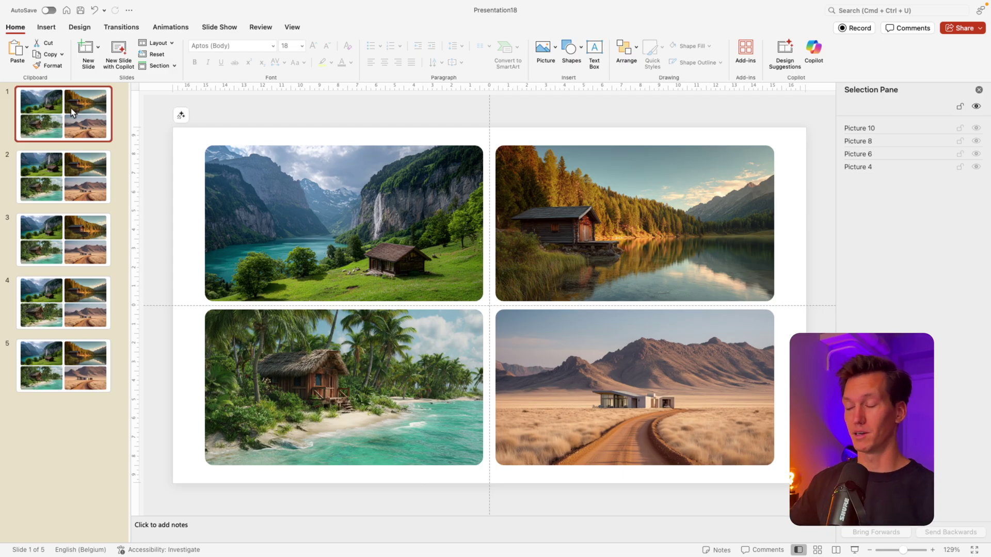
{"action": "key", "text": "Down"}
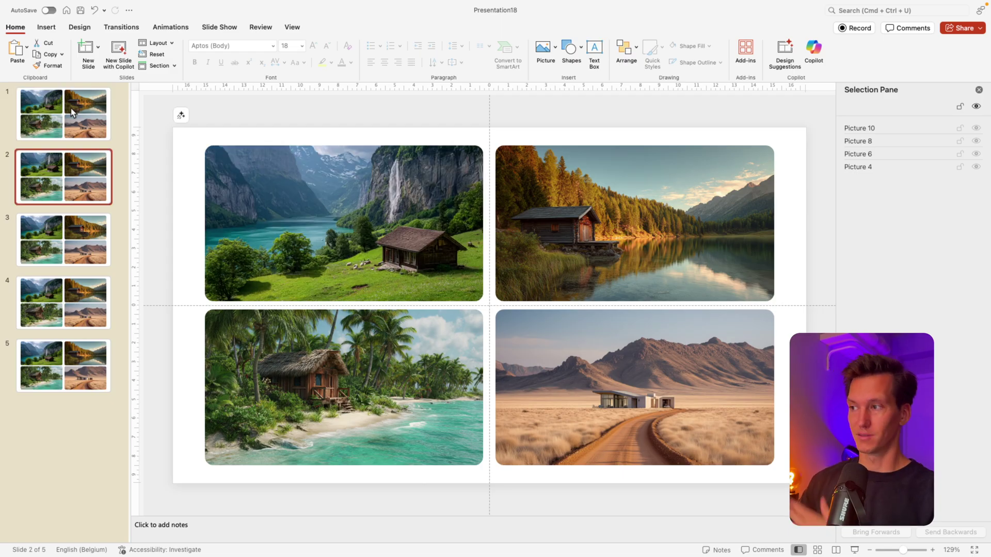
{"action": "key", "text": "Down"}
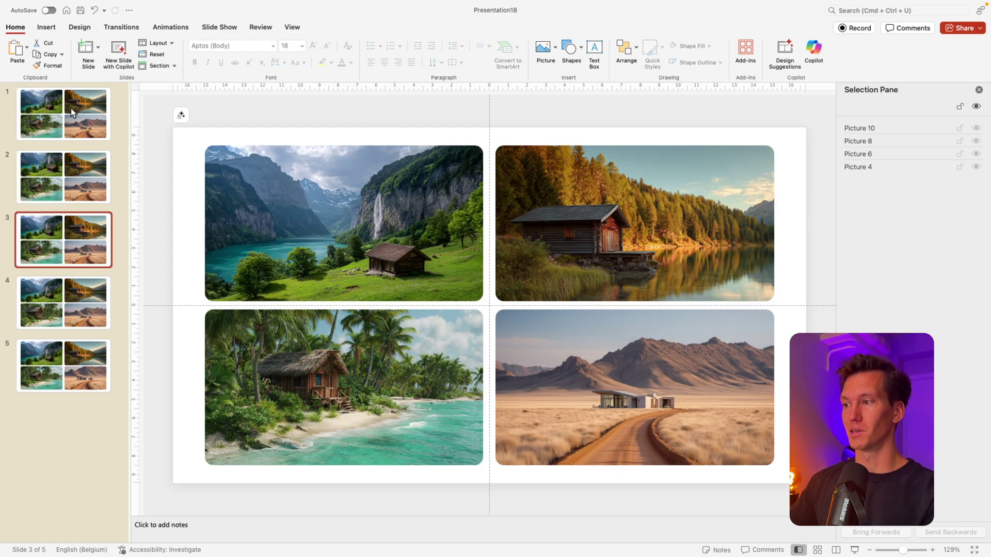
{"action": "key", "text": "Down"}
{"action": "key", "text": "Down"}
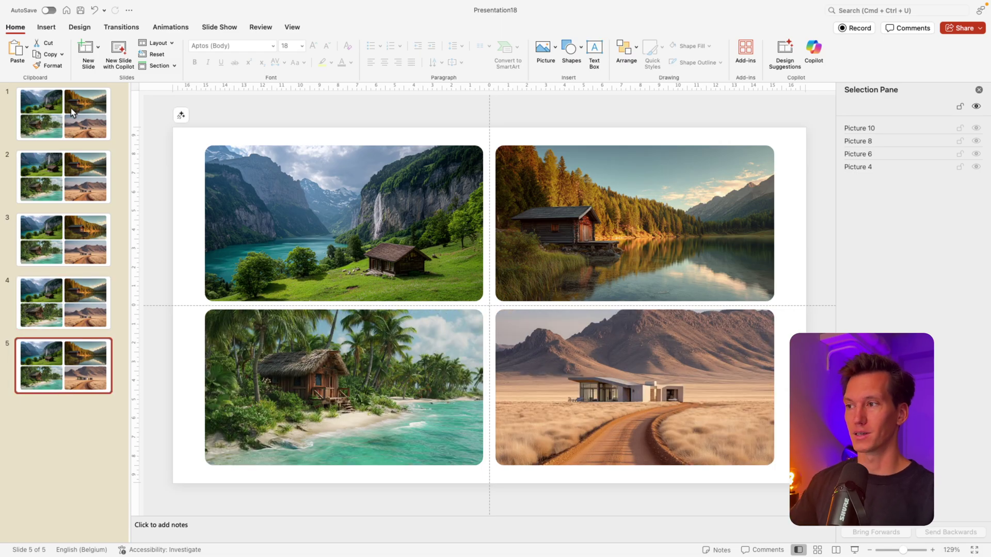
On slide 1, give the mountain photo a mouse-over action that links to Slide 2.
{"action": "left_click", "coordinate": [70, 105]}
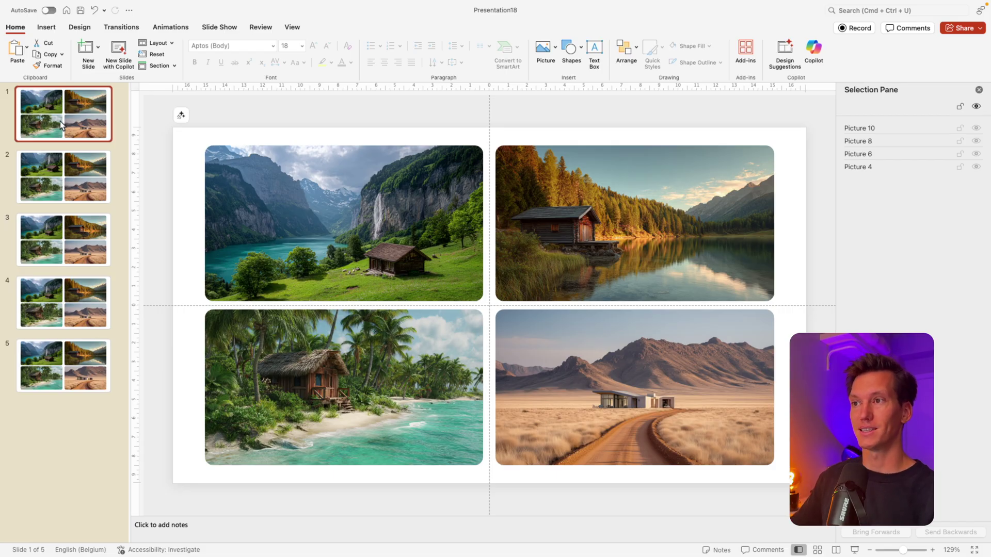
{"action": "left_click", "coordinate": [336, 204]}
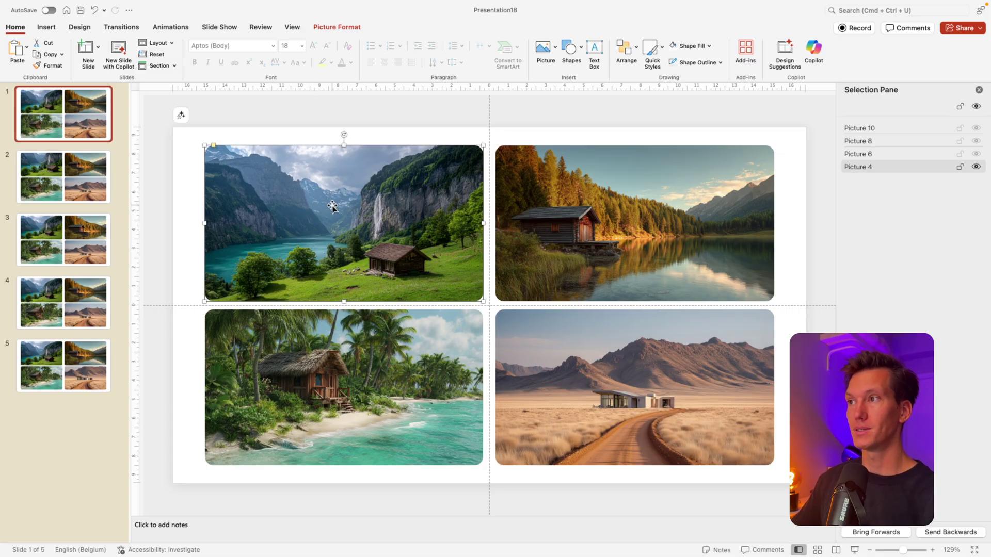
{"action": "left_click", "coordinate": [47, 28]}
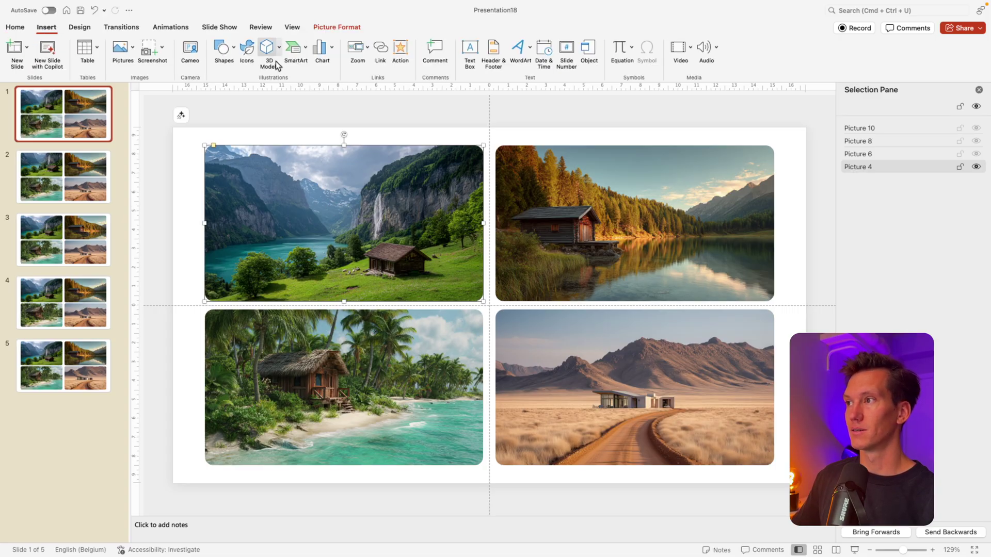
{"action": "left_click", "coordinate": [401, 51]}
{"action": "left_click", "coordinate": [528, 99]}
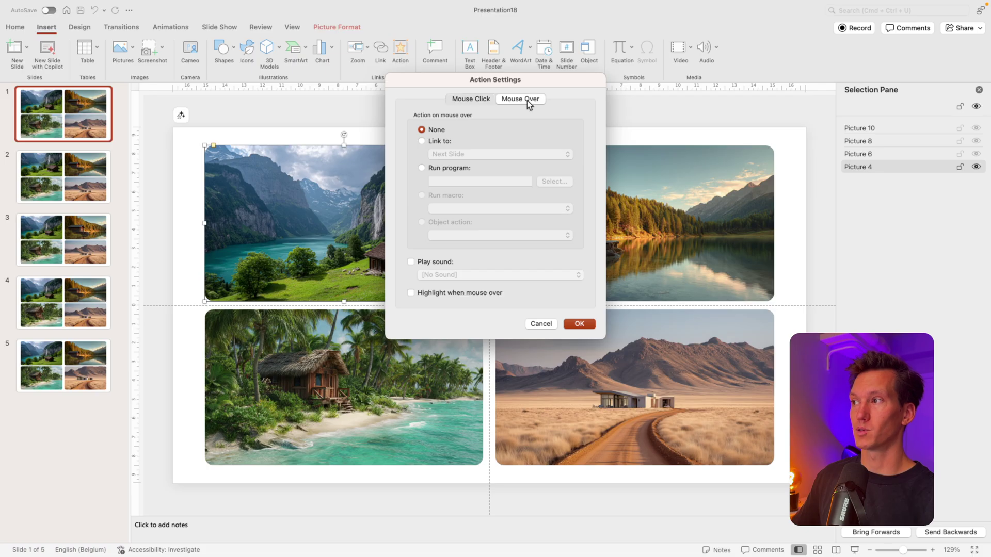
{"action": "left_click", "coordinate": [438, 141]}
{"action": "left_click", "coordinate": [467, 155]}
{"action": "left_click", "coordinate": [445, 234]}
{"action": "left_click", "coordinate": [457, 160]}
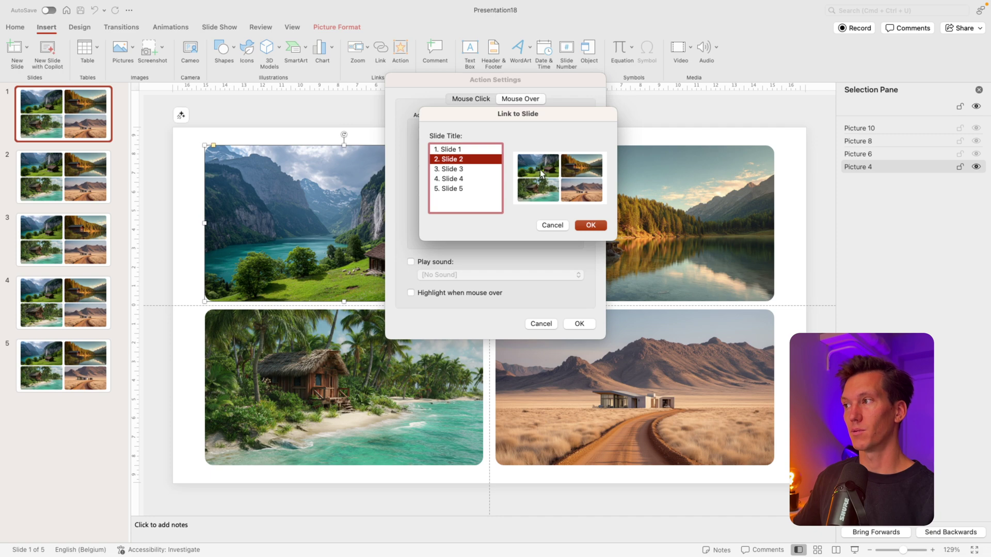
{"action": "left_click", "coordinate": [591, 225]}
{"action": "left_click", "coordinate": [579, 323]}
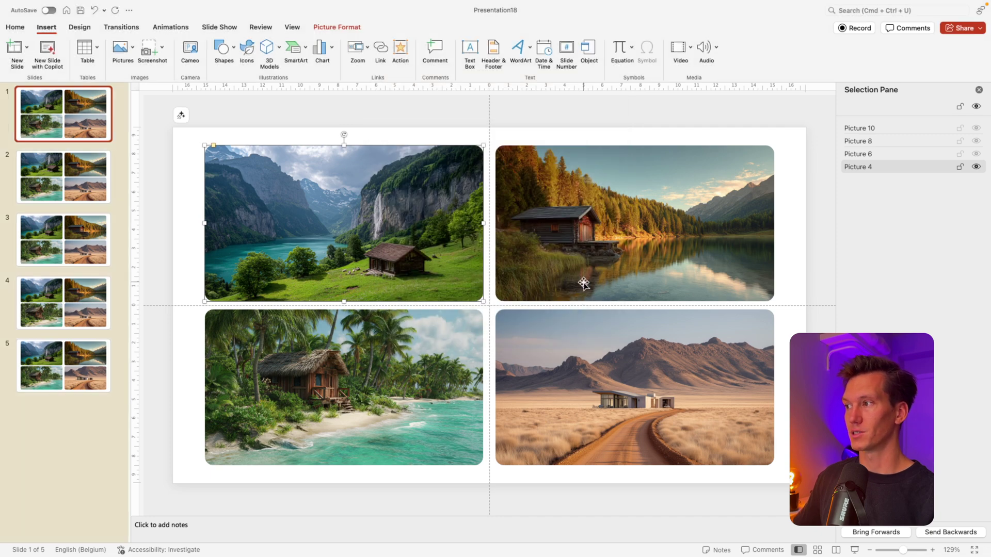
On slide 1, give the lake photo a mouse-over action that links to Slide 3.
{"action": "left_click", "coordinate": [587, 194]}
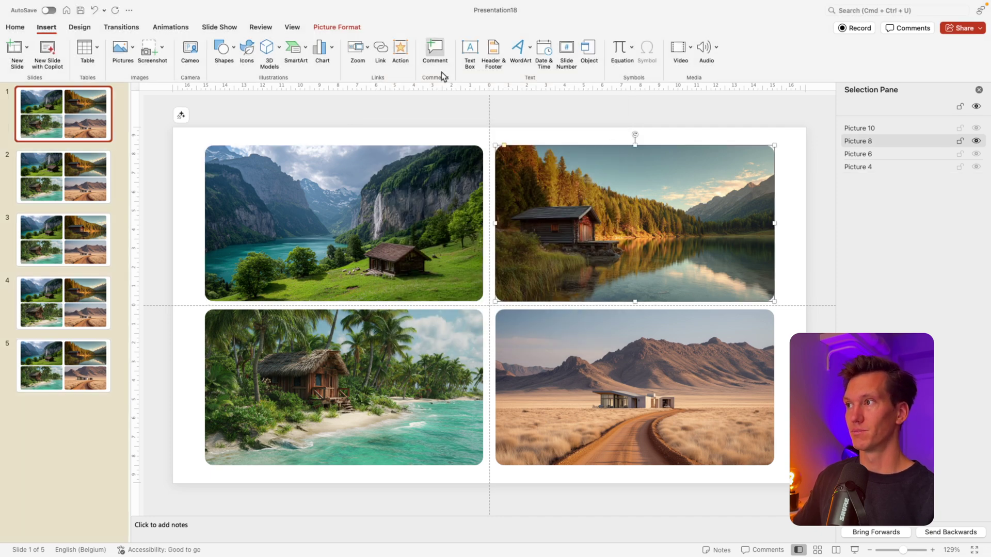
{"action": "left_click", "coordinate": [405, 52]}
{"action": "left_click", "coordinate": [525, 101]}
{"action": "left_click", "coordinate": [438, 141]}
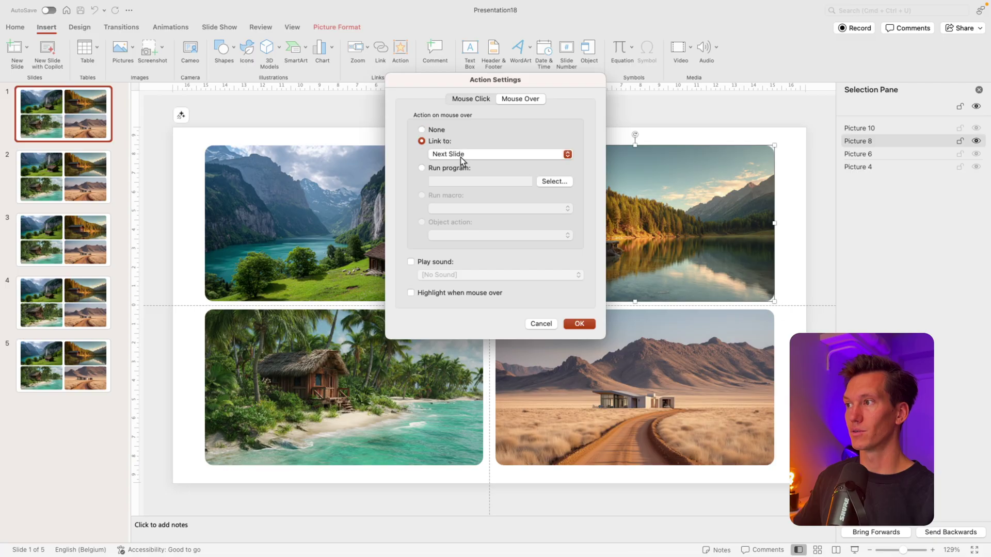
{"action": "left_click", "coordinate": [460, 157]}
{"action": "left_click", "coordinate": [467, 230]}
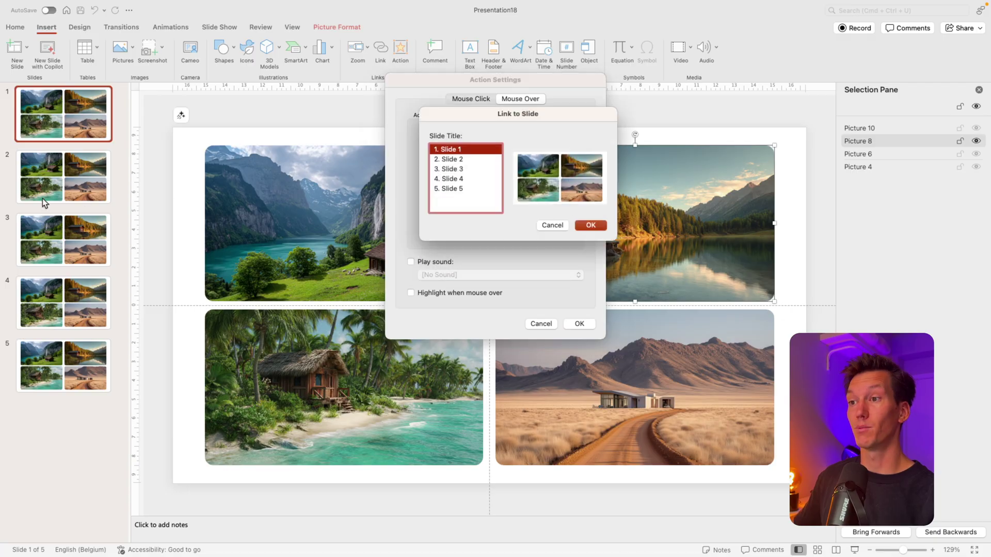
{"action": "left_click", "coordinate": [458, 170]}
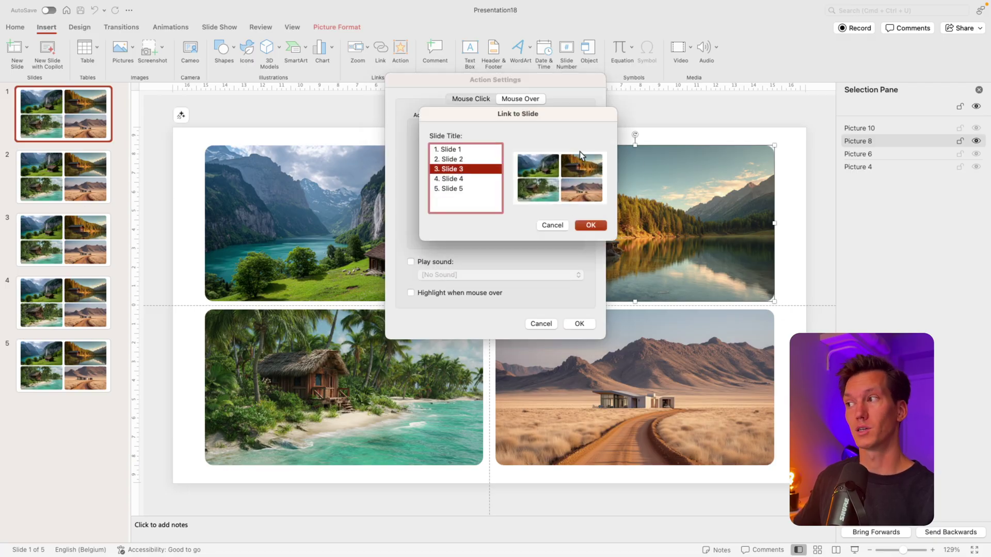
{"action": "left_click", "coordinate": [589, 225]}
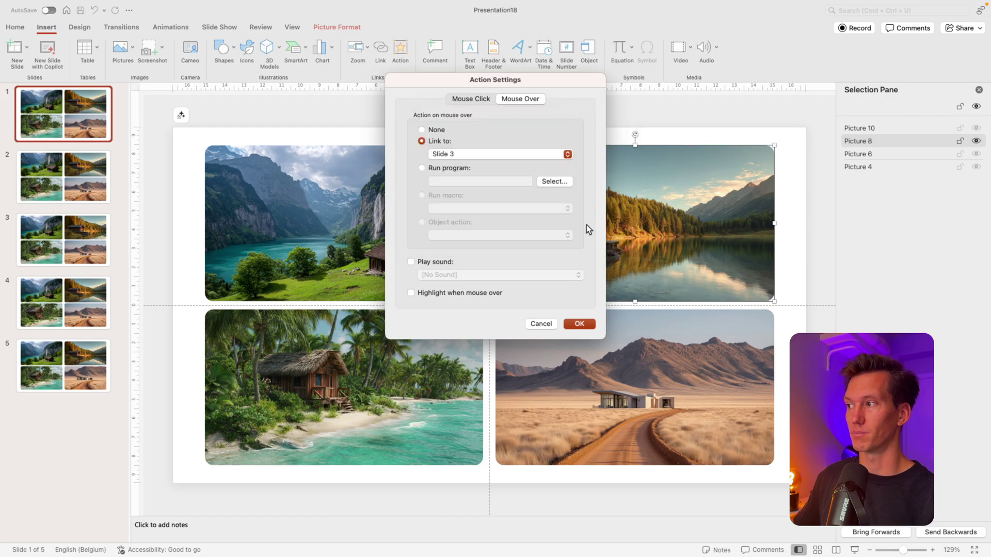
{"action": "left_click", "coordinate": [579, 323]}
On slide 1, give the beach photo a mouse-over action that links to Slide 4.
{"action": "left_click", "coordinate": [400, 50]}
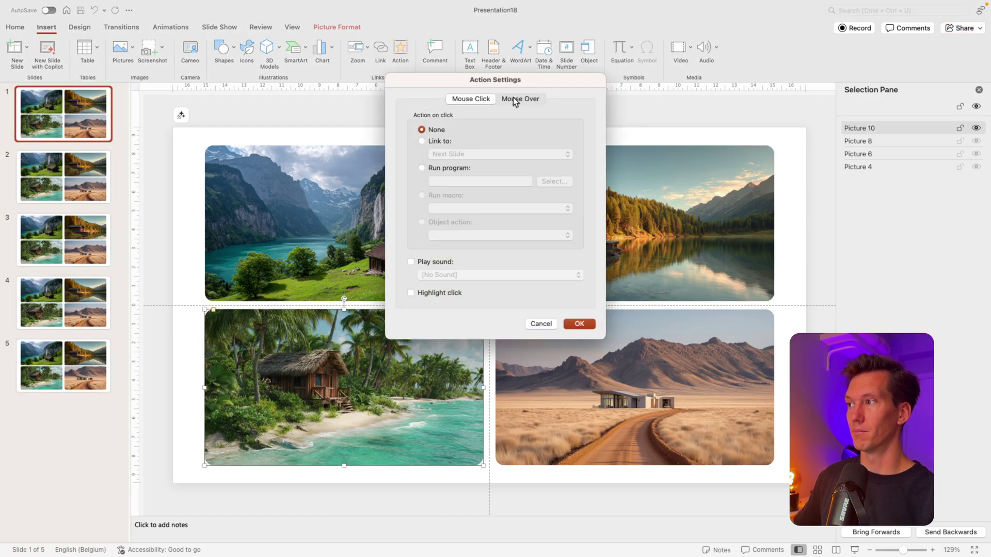
{"action": "left_click", "coordinate": [519, 99]}
{"action": "left_click", "coordinate": [422, 140]}
{"action": "left_click", "coordinate": [460, 154]}
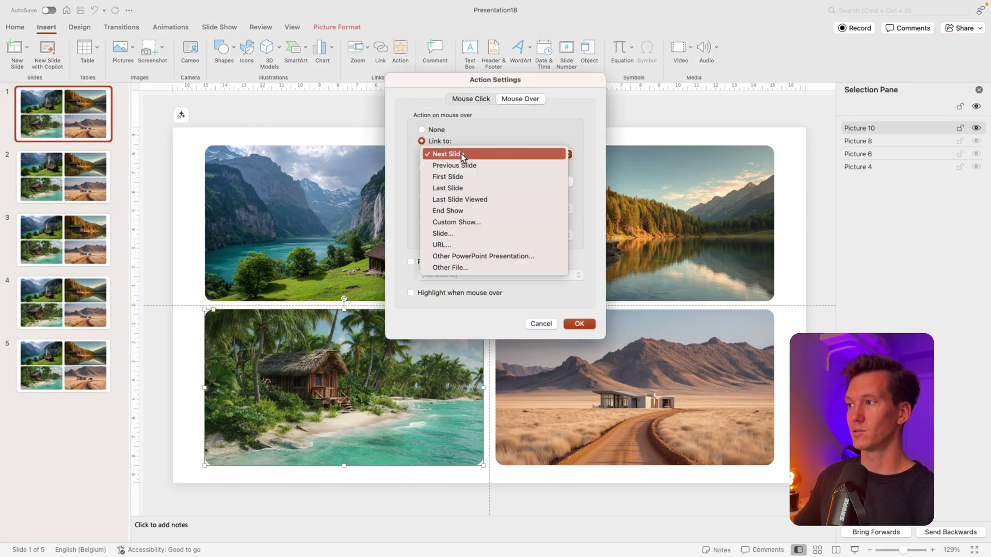
{"action": "left_click", "coordinate": [473, 233]}
{"action": "left_click", "coordinate": [452, 178]}
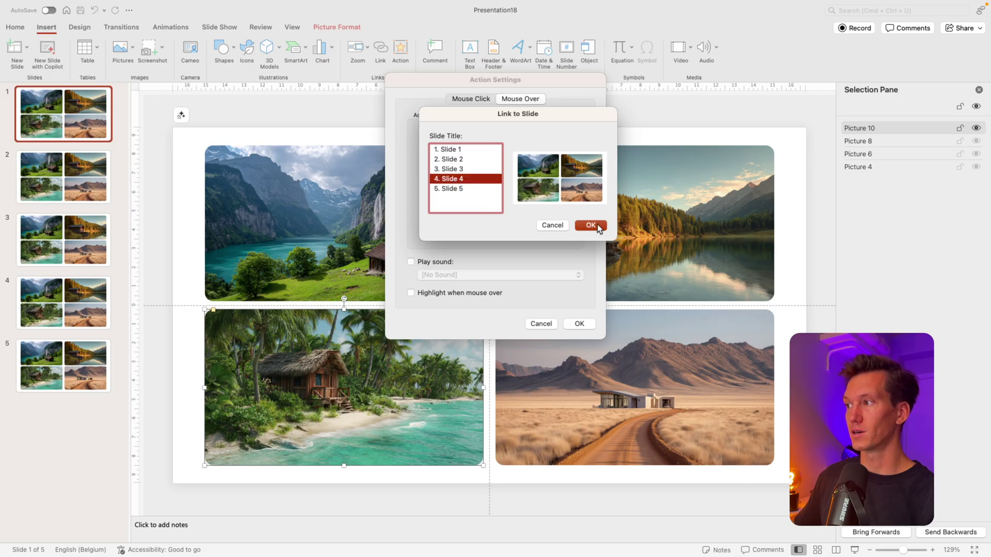
{"action": "left_click", "coordinate": [591, 225]}
{"action": "left_click", "coordinate": [580, 324]}
On slide 1, give the desert photo a mouse-over action that links to Slide 5.
{"action": "left_click", "coordinate": [622, 348]}
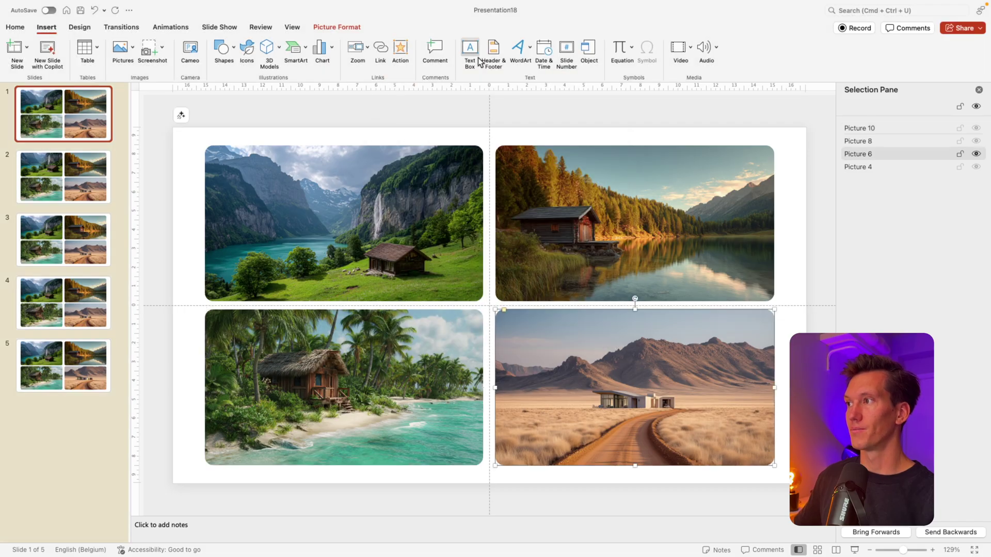
{"action": "left_click", "coordinate": [400, 49]}
{"action": "left_click", "coordinate": [453, 139]}
{"action": "left_click", "coordinate": [466, 155]}
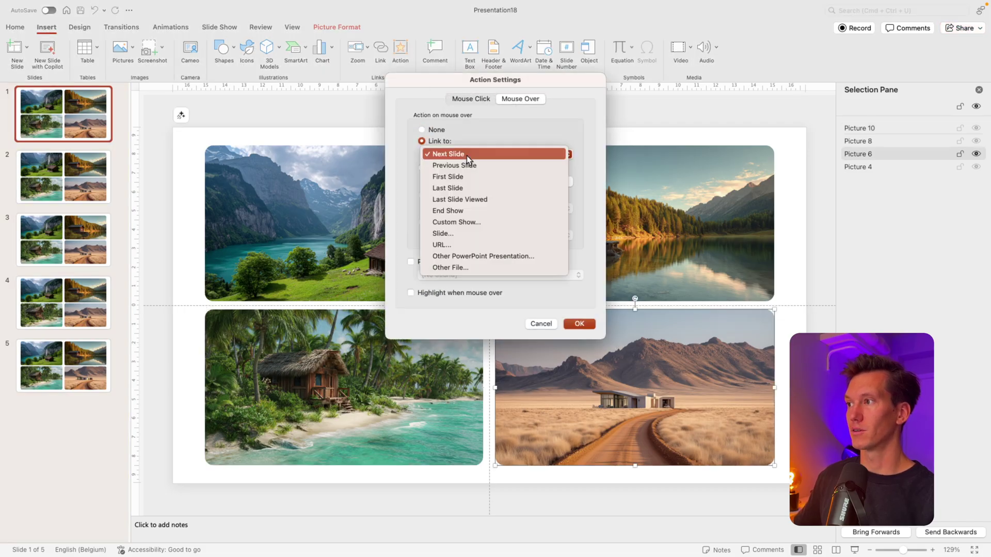
{"action": "left_click", "coordinate": [457, 232]}
{"action": "left_click", "coordinate": [454, 189]}
{"action": "left_click", "coordinate": [591, 226]}
{"action": "left_click", "coordinate": [579, 324]}
Run the slide show from slide 1 to test the photos' mouse-over links, and end the show.
{"action": "left_click", "coordinate": [361, 126]}
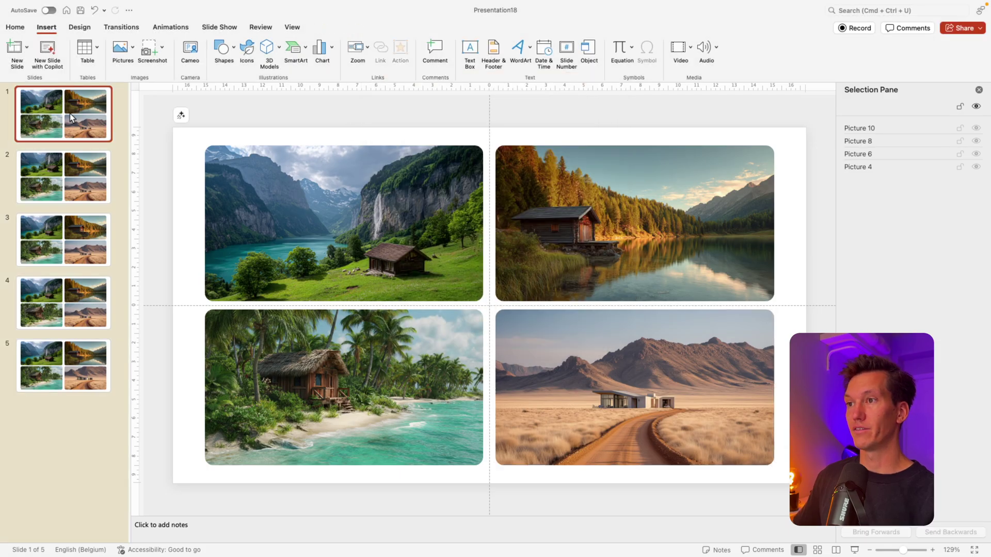
{"action": "left_click", "coordinate": [854, 550]}
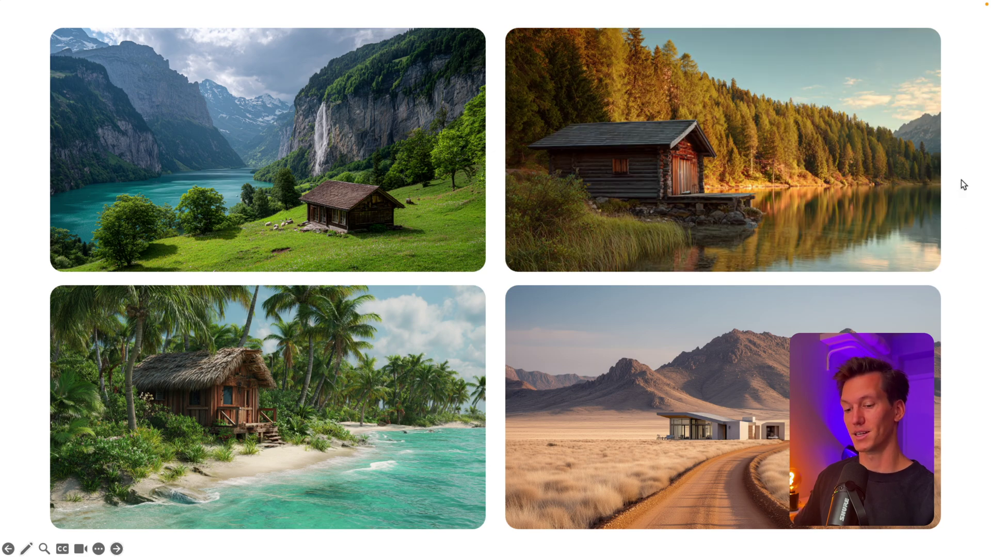
{"action": "key", "text": "Escape"}
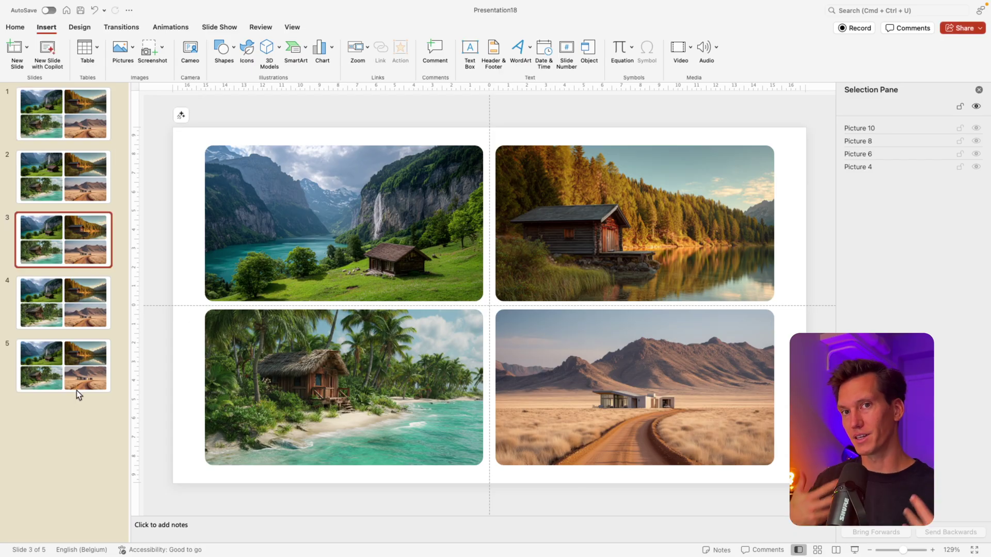
Apply the Morph transition to all five slides at once.
{"action": "left_click", "coordinate": [54, 378]}
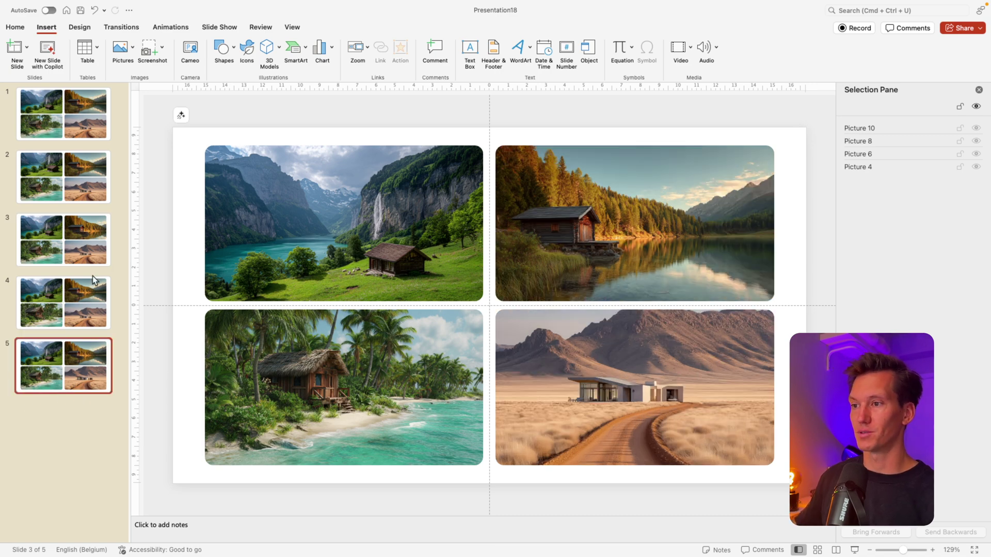
{"action": "left_click", "coordinate": [80, 106], "text": "shift"}
{"action": "left_click", "coordinate": [133, 32]}
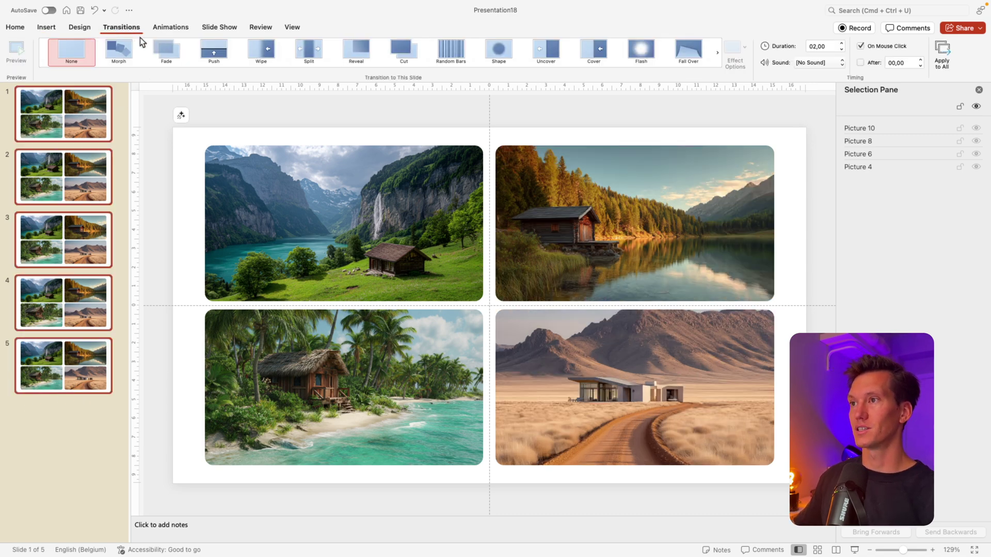
{"action": "left_click", "coordinate": [134, 49]}
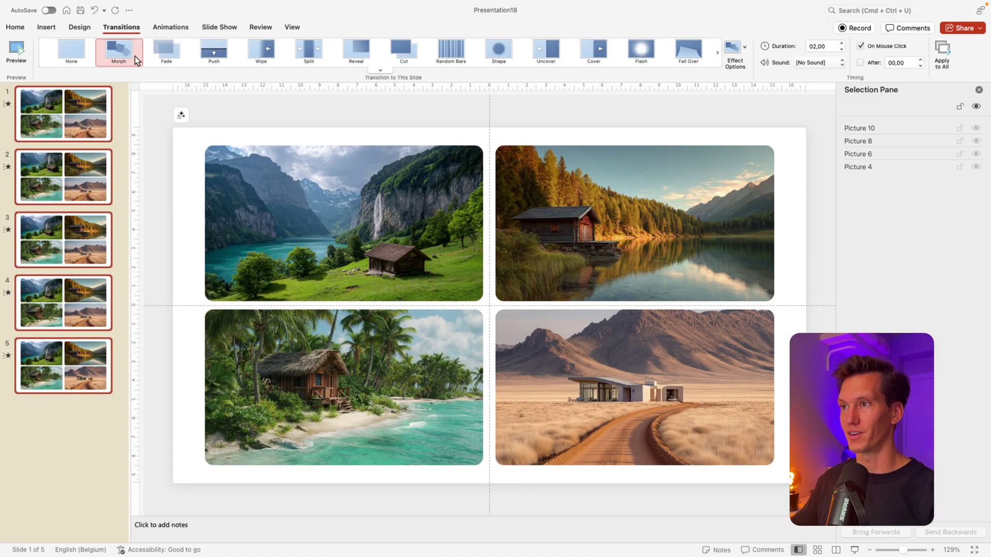
Play the show from slide 1 to check the Morph zoom when pointing at the lake photo, and exit it.
{"action": "left_click", "coordinate": [71, 117]}
{"action": "left_click", "coordinate": [855, 548]}
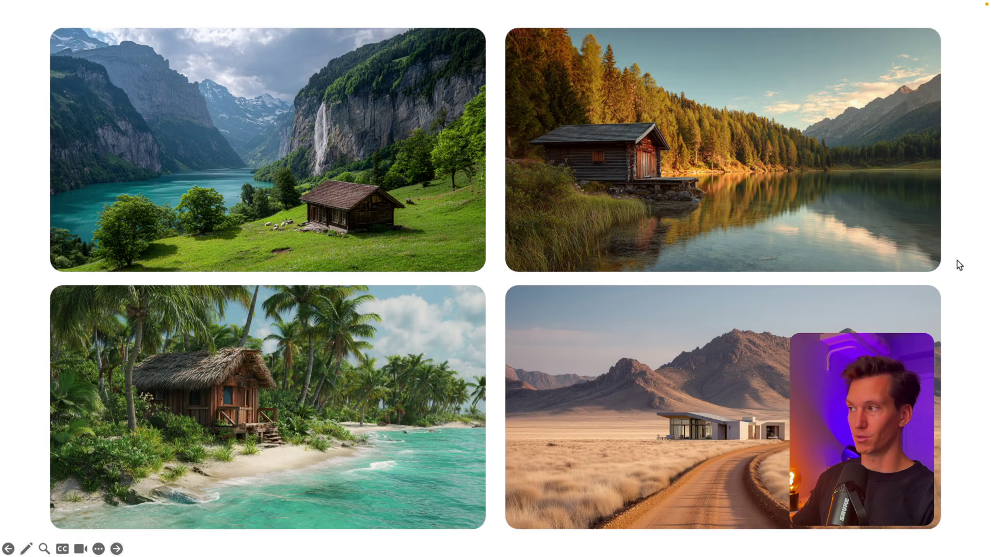
{"action": "mouse_move", "coordinate": [788, 213]}
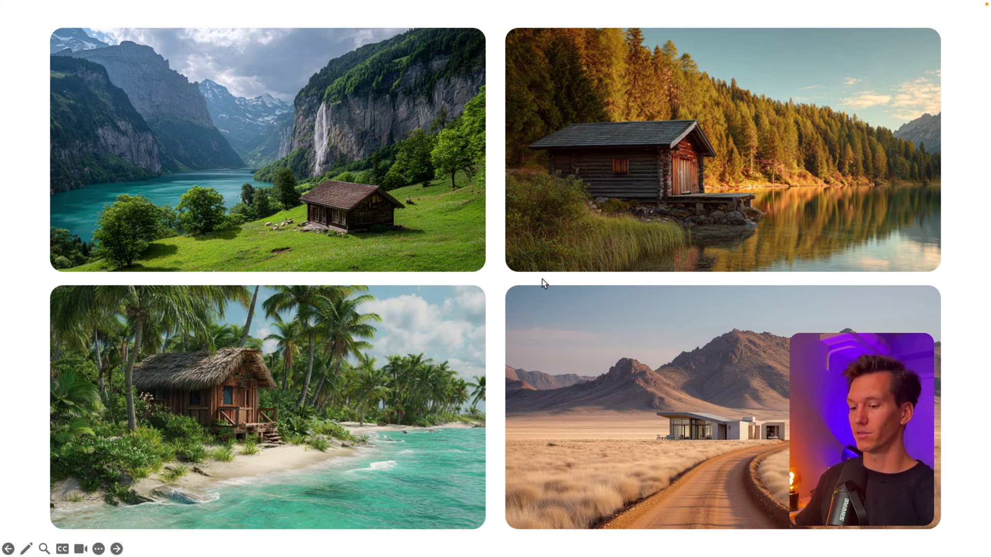
{"action": "key", "text": "Escape"}
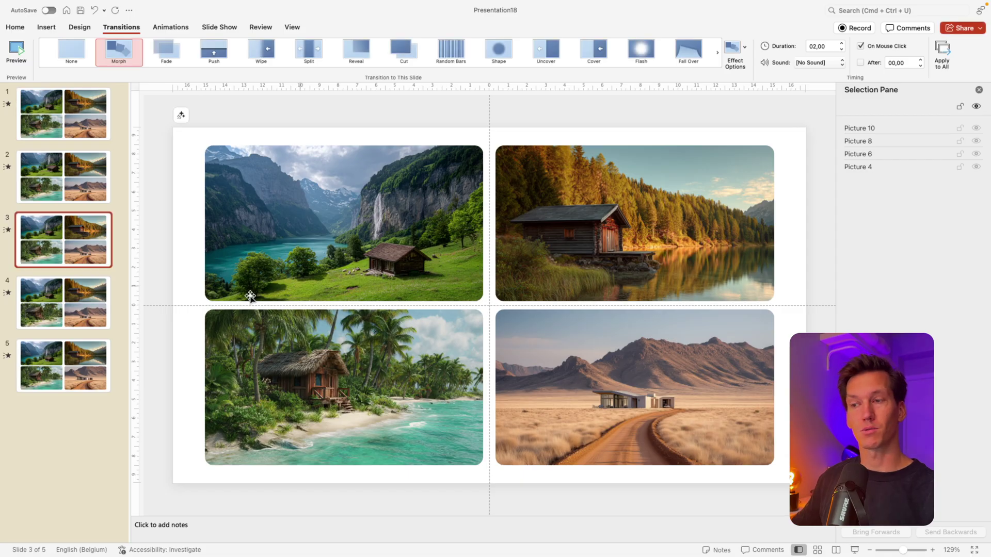
On slide 2, give the lake photo a mouse-over action that links to Slide 3.
{"action": "left_click", "coordinate": [64, 186]}
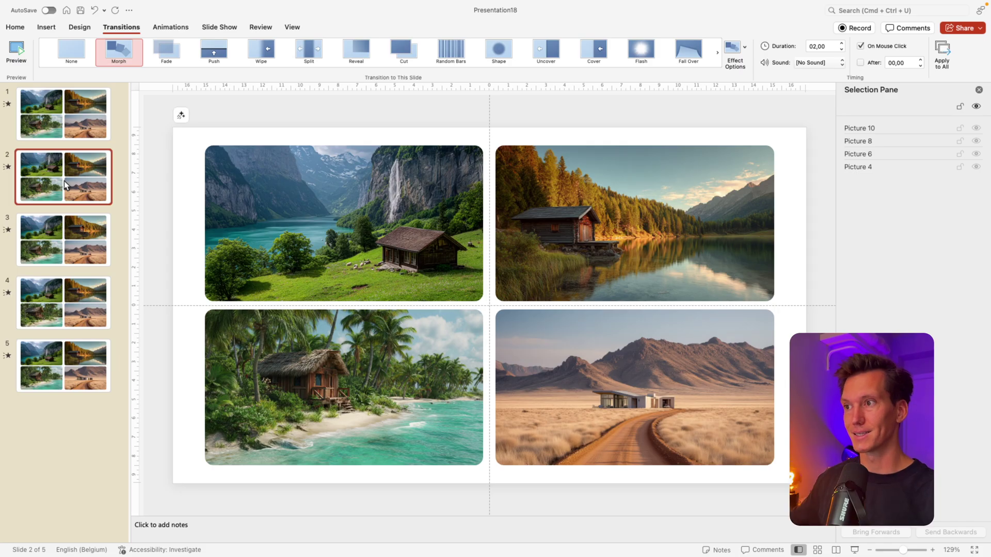
{"action": "left_click", "coordinate": [560, 238]}
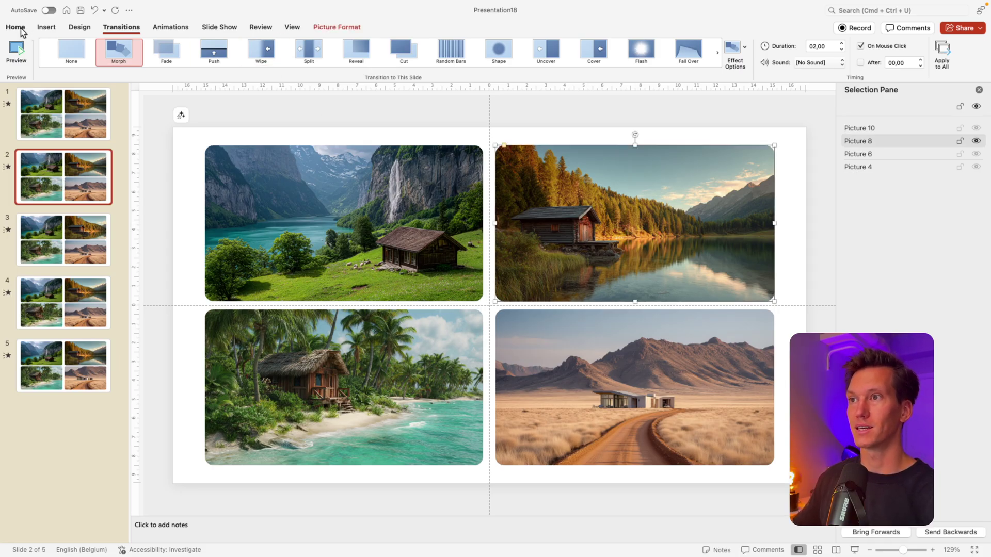
{"action": "left_click", "coordinate": [46, 27]}
{"action": "left_click", "coordinate": [400, 52]}
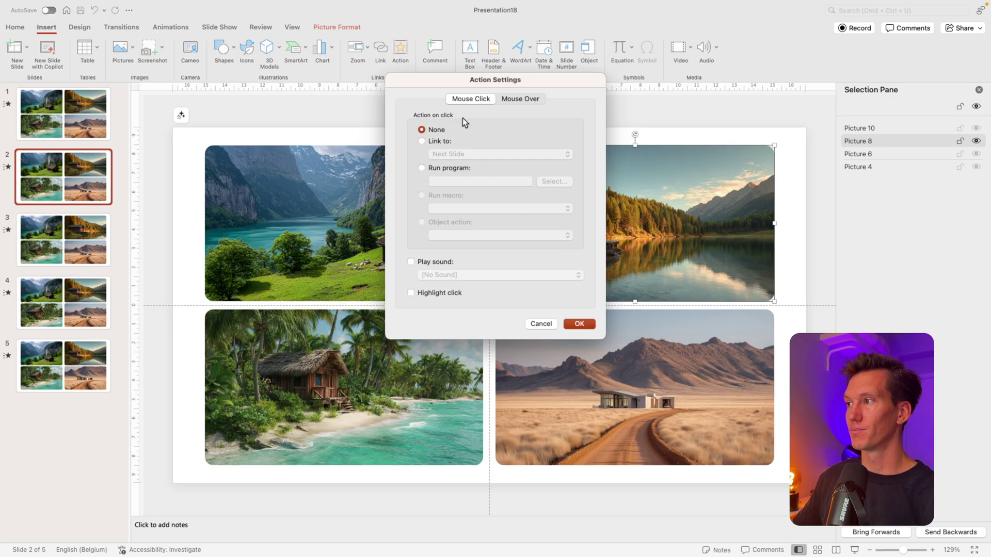
{"action": "left_click", "coordinate": [520, 99]}
{"action": "left_click", "coordinate": [422, 141]}
{"action": "left_click", "coordinate": [496, 154]}
{"action": "left_click", "coordinate": [497, 230]}
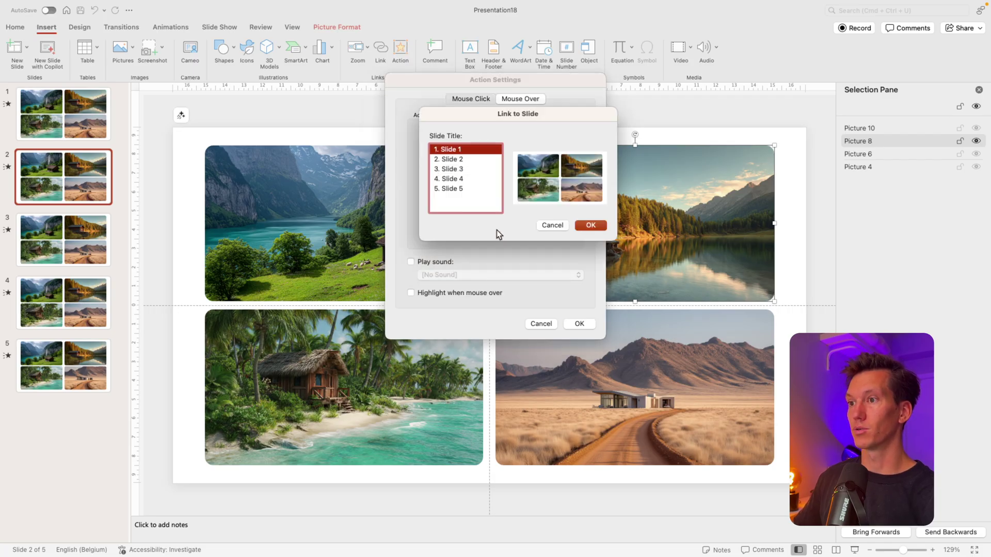
{"action": "left_click", "coordinate": [463, 169]}
{"action": "left_click", "coordinate": [587, 224]}
{"action": "left_click", "coordinate": [583, 322]}
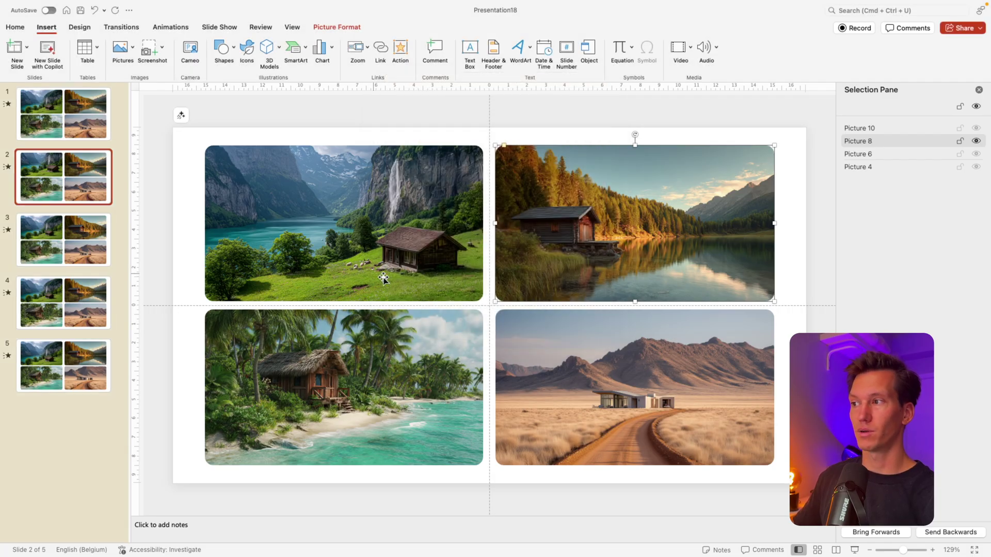
On slide 2, give the beach photo a mouse-over action that links to Slide 4.
{"action": "left_click", "coordinate": [342, 379]}
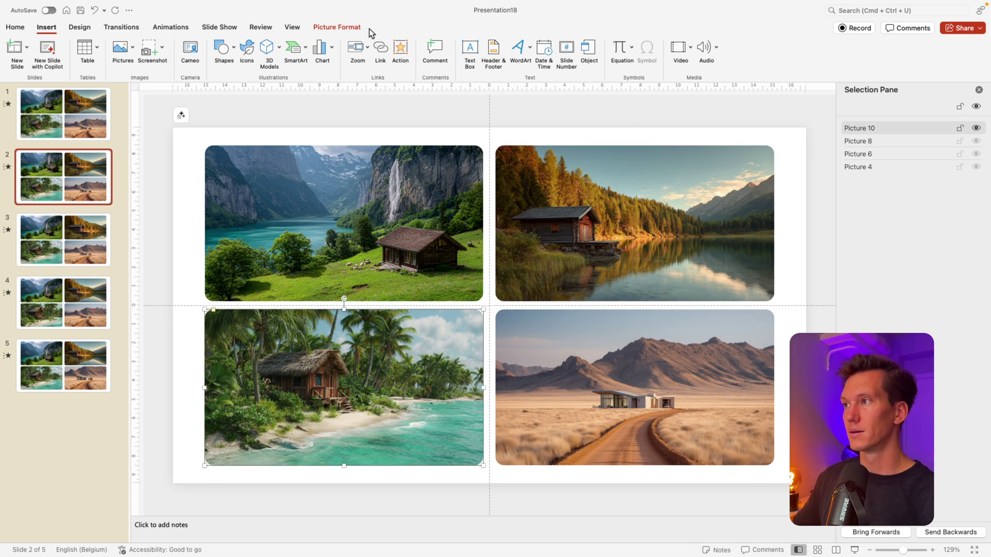
{"action": "left_click", "coordinate": [400, 51]}
{"action": "left_click", "coordinate": [438, 141]}
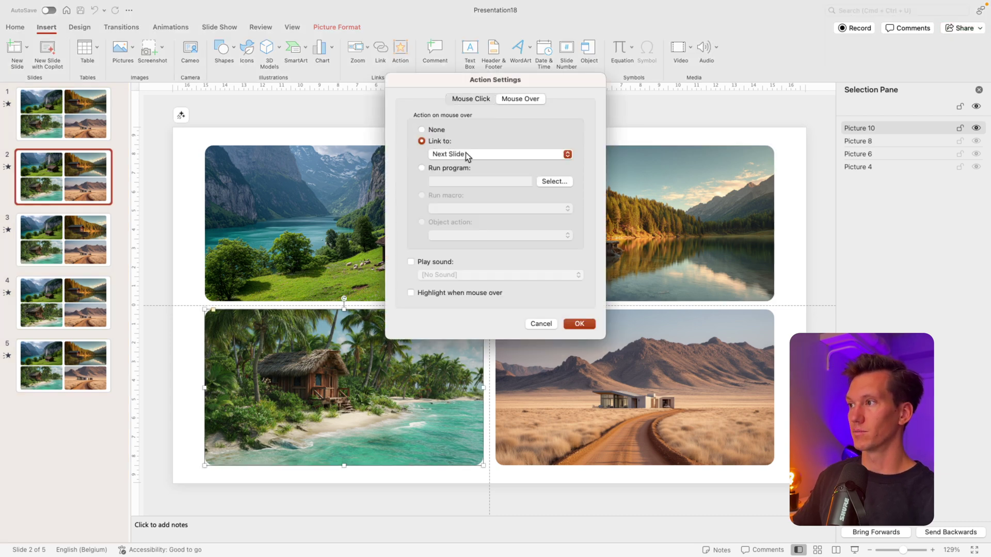
{"action": "left_click", "coordinate": [454, 154]}
{"action": "left_click", "coordinate": [465, 230]}
{"action": "left_click", "coordinate": [462, 177]}
{"action": "left_click", "coordinate": [581, 217]}
{"action": "left_click", "coordinate": [578, 323]}
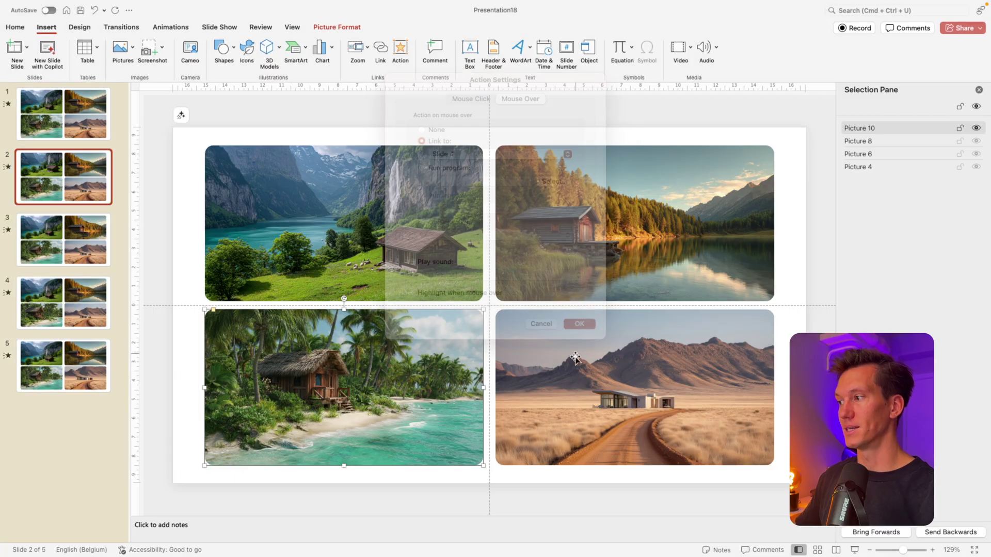
On slide 2, give the desert photo a mouse-over action that links to Slide 5.
{"action": "left_click", "coordinate": [570, 331]}
{"action": "left_click", "coordinate": [399, 52]}
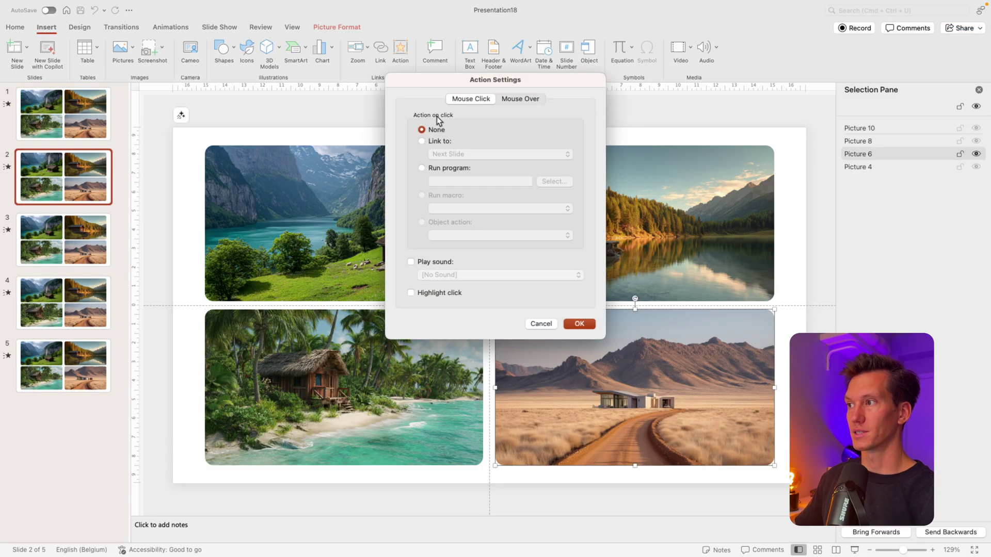
{"action": "left_click", "coordinate": [519, 99]}
{"action": "left_click", "coordinate": [434, 141]}
{"action": "left_click", "coordinate": [443, 154]}
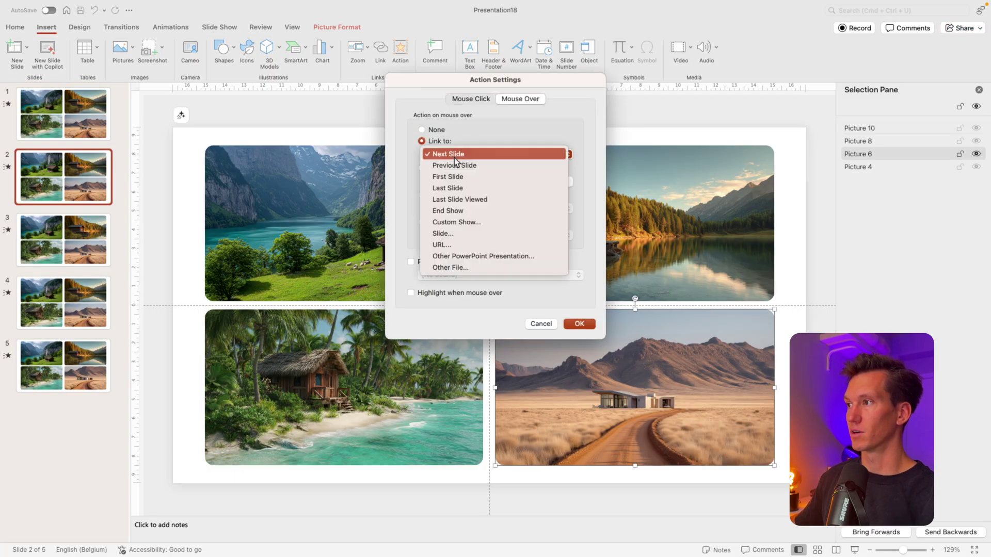
{"action": "left_click", "coordinate": [441, 231]}
{"action": "left_click", "coordinate": [472, 189]}
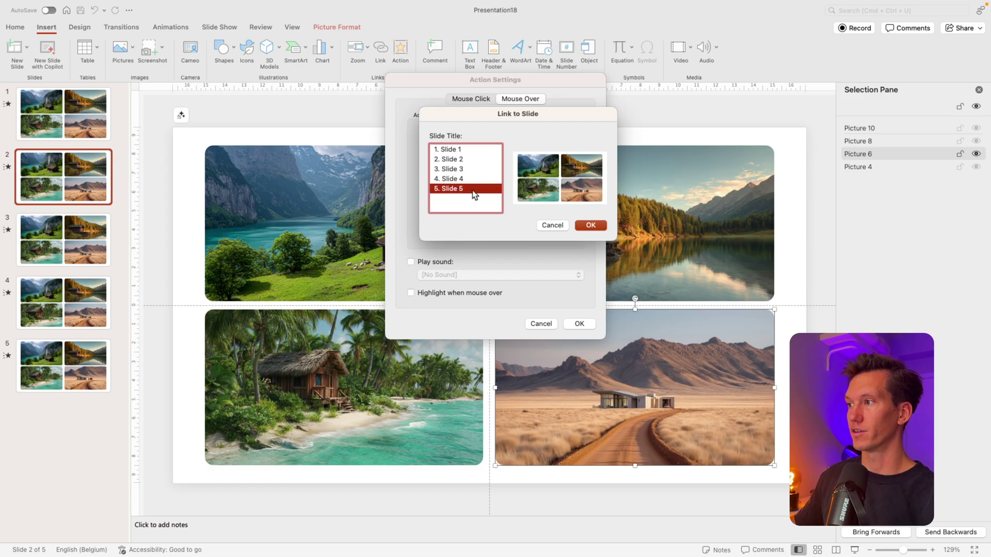
{"action": "left_click", "coordinate": [589, 226]}
{"action": "left_click", "coordinate": [579, 324]}
On slide 3, give the green mountain valley photo a mouse-over action that links to Slide 2.
{"action": "left_click", "coordinate": [87, 239]}
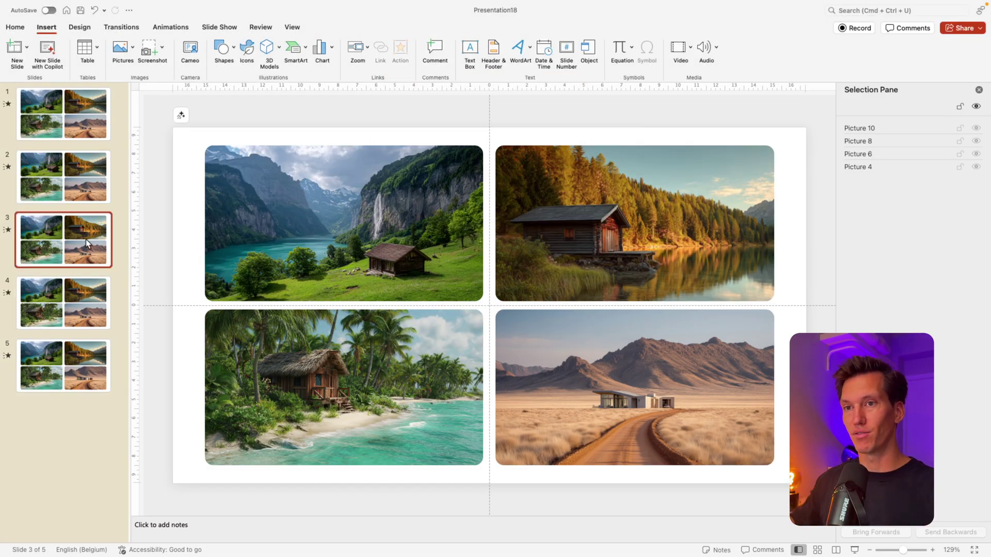
{"action": "left_click", "coordinate": [242, 247]}
{"action": "left_click", "coordinate": [400, 49]}
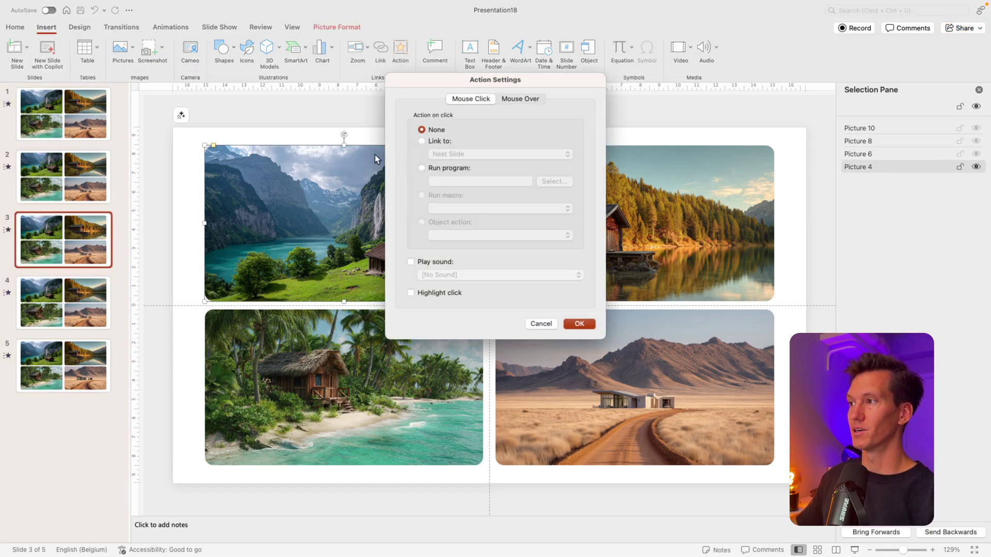
{"action": "left_click", "coordinate": [520, 98]}
{"action": "left_click", "coordinate": [422, 141]}
{"action": "left_click", "coordinate": [500, 154]}
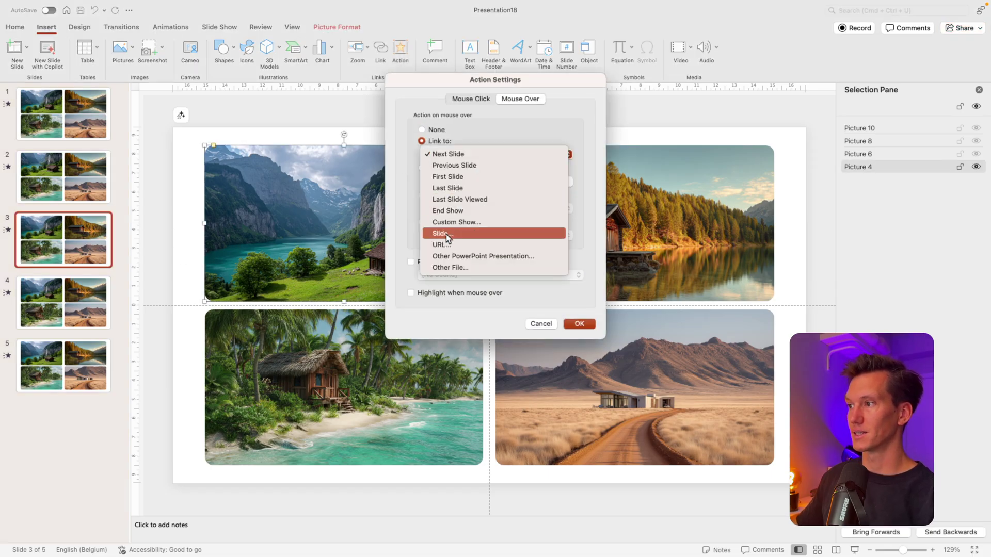
{"action": "left_click", "coordinate": [448, 234]}
{"action": "left_click", "coordinate": [453, 159]}
{"action": "left_click", "coordinate": [591, 225]}
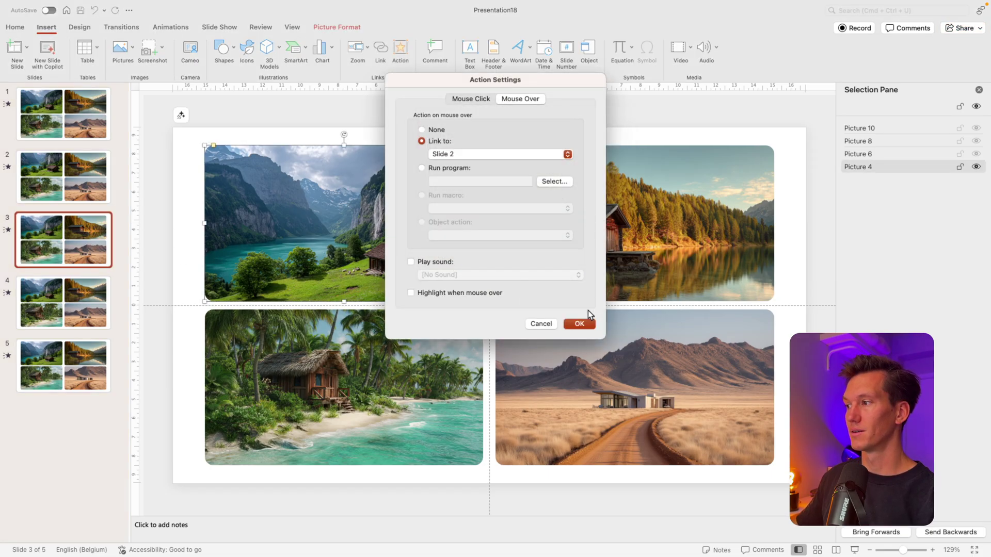
{"action": "left_click", "coordinate": [579, 323]}
{"action": "left_click", "coordinate": [404, 332]}
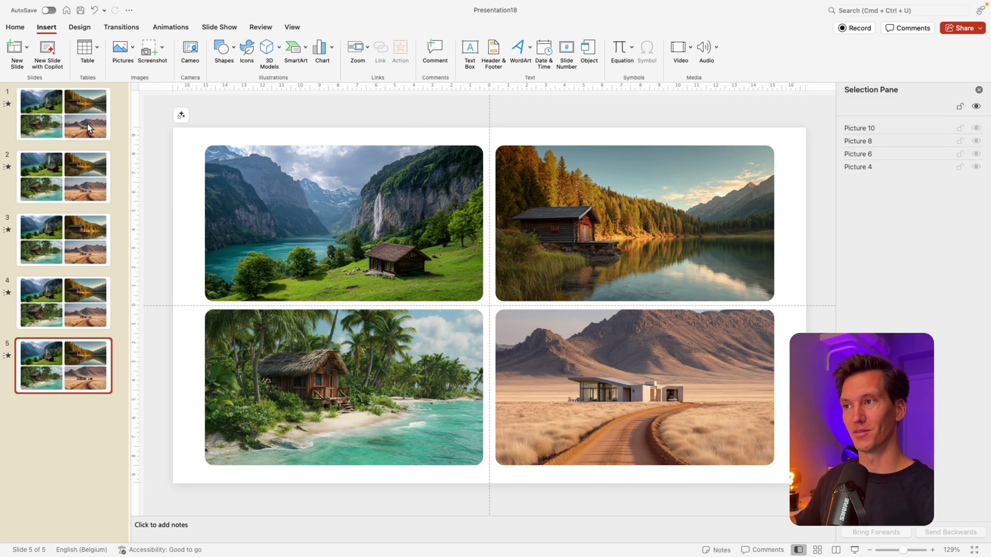
Play the show from slide 1 to test the mouse-over zooms between the photos, and exit it.
{"action": "left_click", "coordinate": [88, 123]}
{"action": "left_click", "coordinate": [856, 550]}
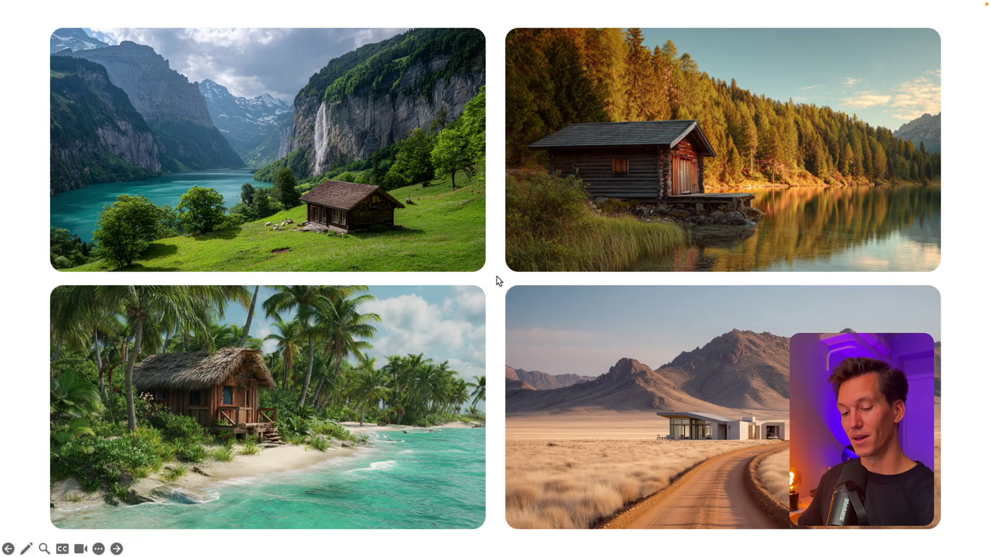
{"action": "key", "text": "Escape"}
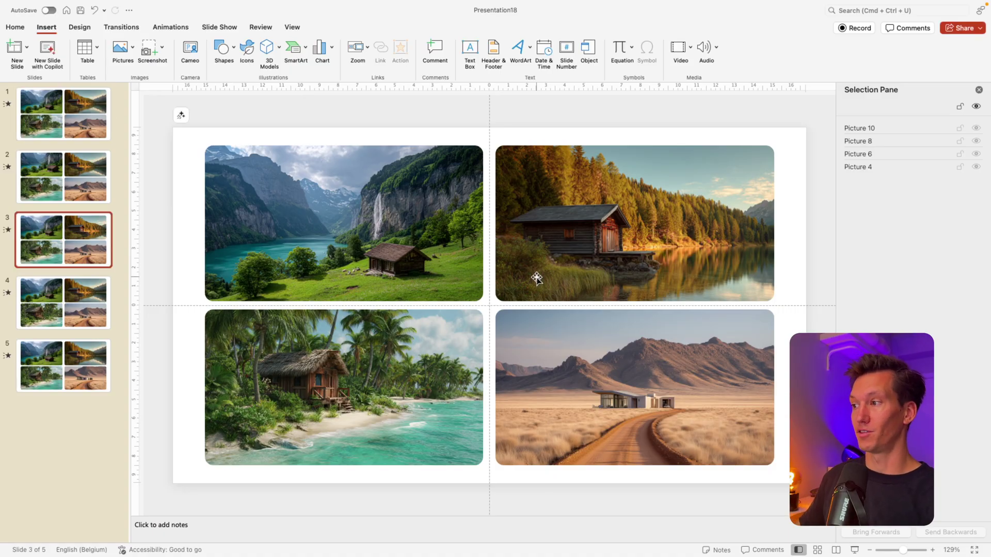
Draw a circle about 3.91 cm across at the centre of slide 3's photo grid, with white fill and no outline.
{"action": "left_click", "coordinate": [232, 48]}
{"action": "left_click", "coordinate": [376, 82]}
{"action": "mouse_move", "coordinate": [430, 265]}
{"action": "left_mouse_down"}
{"action": "mouse_move", "coordinate": [498, 332]}
{"action": "mouse_move", "coordinate": [539, 356]}
{"action": "mouse_move", "coordinate": [504, 339]}
{"action": "left_mouse_up"}
{"action": "left_click_drag", "start_coordinate": [435, 307], "coordinate": [457, 311]}
{"action": "left_click", "coordinate": [295, 48]}
{"action": "left_click", "coordinate": [326, 45]}
{"action": "left_click", "coordinate": [341, 78]}
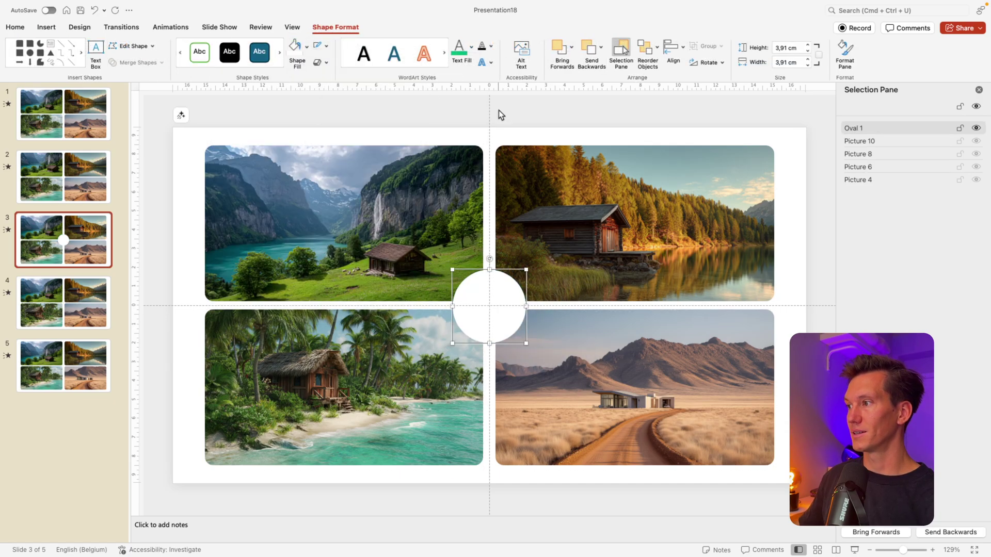
Add a soft preset shadow to the white circle on slide 3 and fine-tune the shadow settings.
{"action": "right_click", "coordinate": [511, 299]}
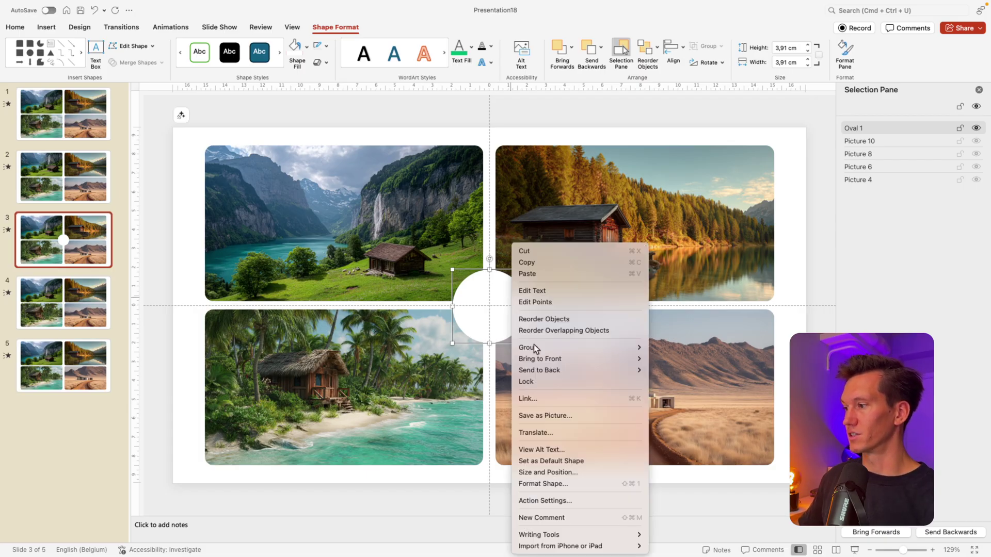
{"action": "left_click", "coordinate": [556, 482]}
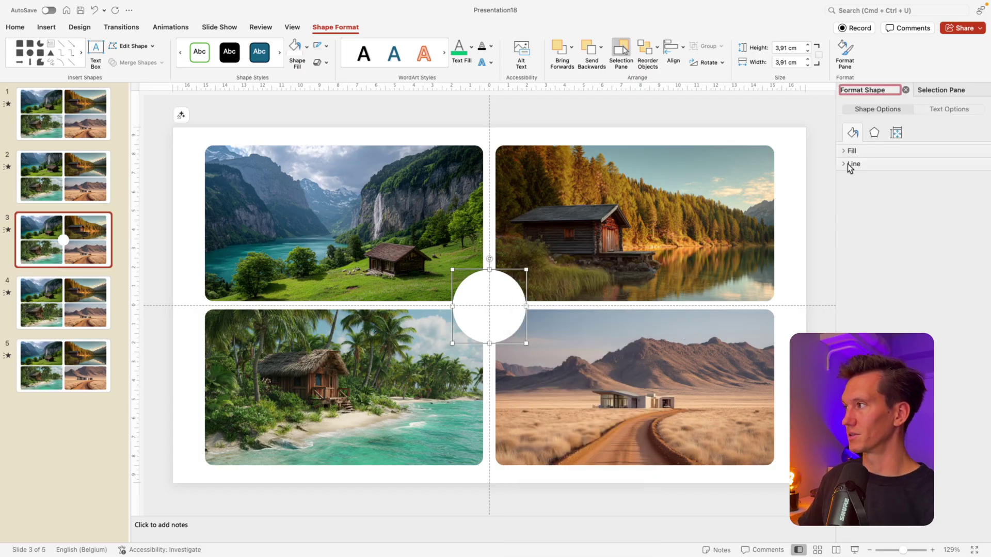
{"action": "left_click", "coordinate": [874, 132]}
{"action": "left_click", "coordinate": [860, 150]}
{"action": "left_click", "coordinate": [970, 169]}
{"action": "left_click", "coordinate": [932, 287]}
{"action": "left_click_drag", "start_coordinate": [896, 230], "coordinate": [903, 231]}
{"action": "left_click_drag", "start_coordinate": [922, 199], "coordinate": [927, 197]}
{"action": "left_click", "coordinate": [472, 280]}
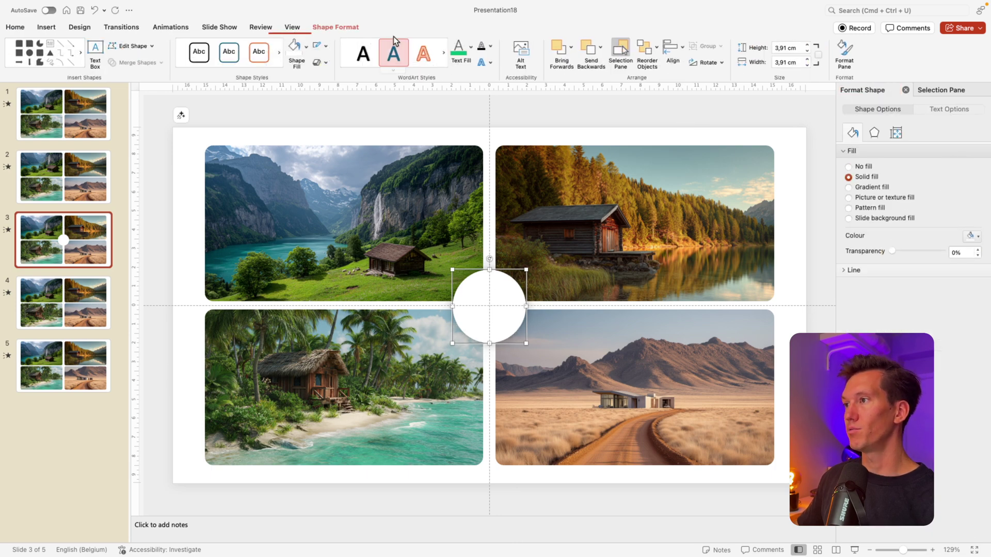
Give the white circle on slide 3 a mouse-over action that links to Slide 1.
{"action": "left_click", "coordinate": [46, 27]}
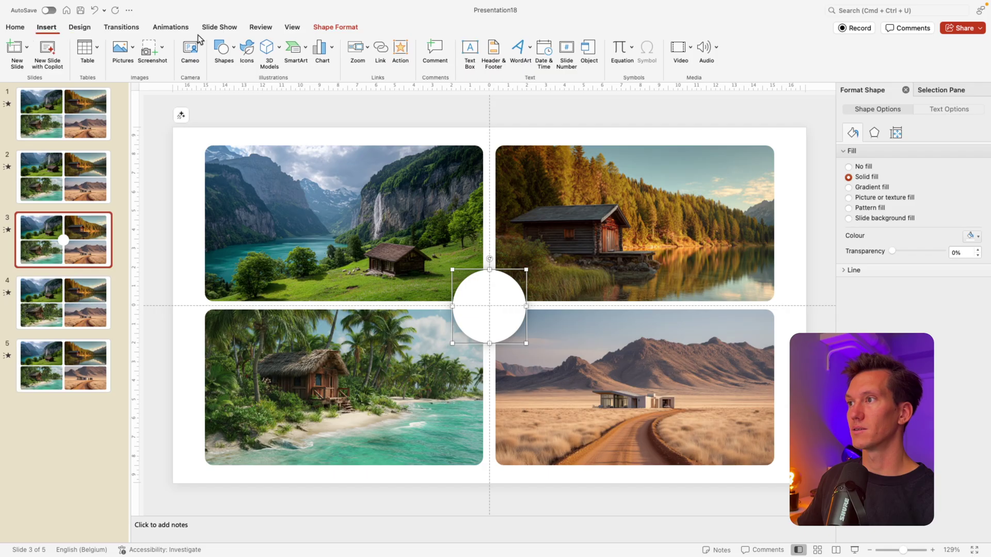
{"action": "left_click", "coordinate": [400, 51]}
{"action": "left_click", "coordinate": [520, 99]}
{"action": "left_click", "coordinate": [445, 142]}
{"action": "left_click", "coordinate": [464, 155]}
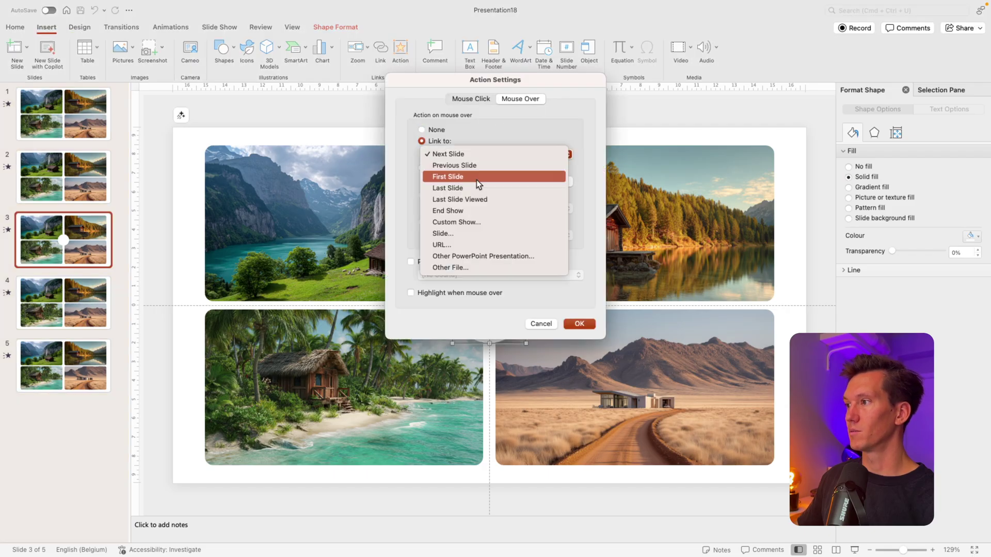
{"action": "left_click", "coordinate": [451, 234]}
{"action": "left_click", "coordinate": [591, 226]}
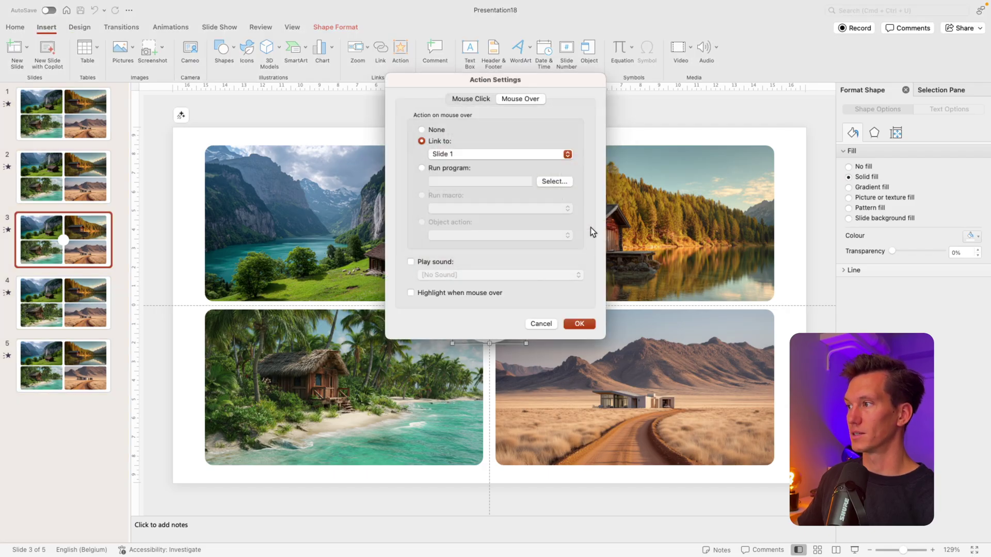
{"action": "left_click", "coordinate": [578, 324]}
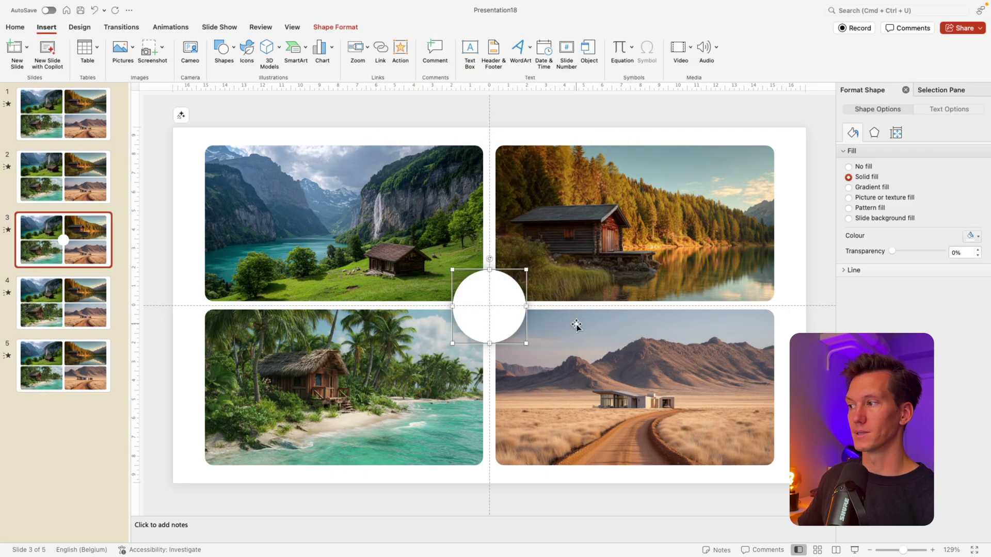
Paste copies of the linked white circle onto slides 4, 5, 2 and 1.
{"action": "left_click", "coordinate": [88, 319]}
{"action": "key", "text": "super+v"}
{"action": "left_click", "coordinate": [87, 383]}
{"action": "key", "text": "super+v"}
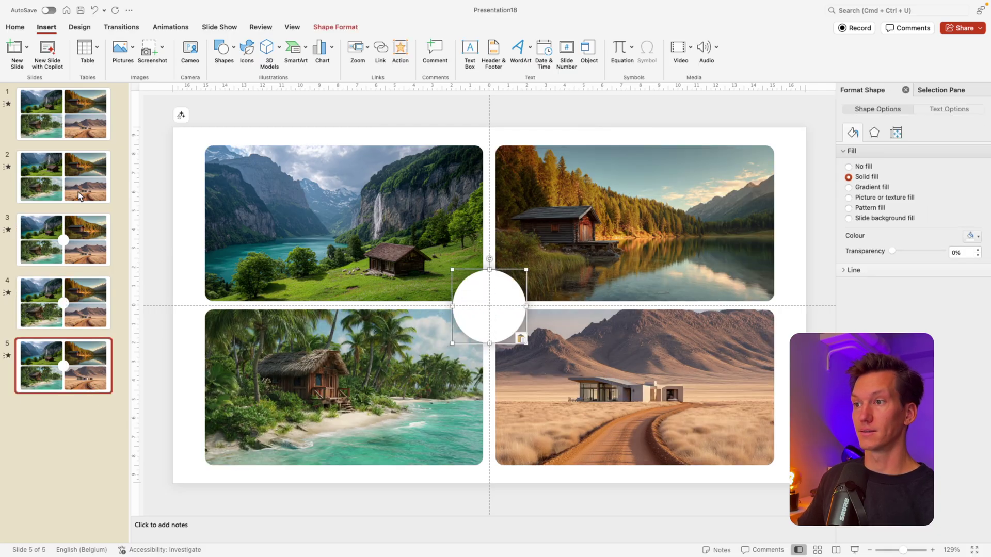
{"action": "left_click", "coordinate": [80, 197]}
{"action": "key", "text": "super+v"}
{"action": "left_click", "coordinate": [57, 124]}
{"action": "key", "text": "super+v"}
Play the show from slide 1 to check the centre circle together with the photo zooms.
{"action": "key", "text": "super+shift+Return"}
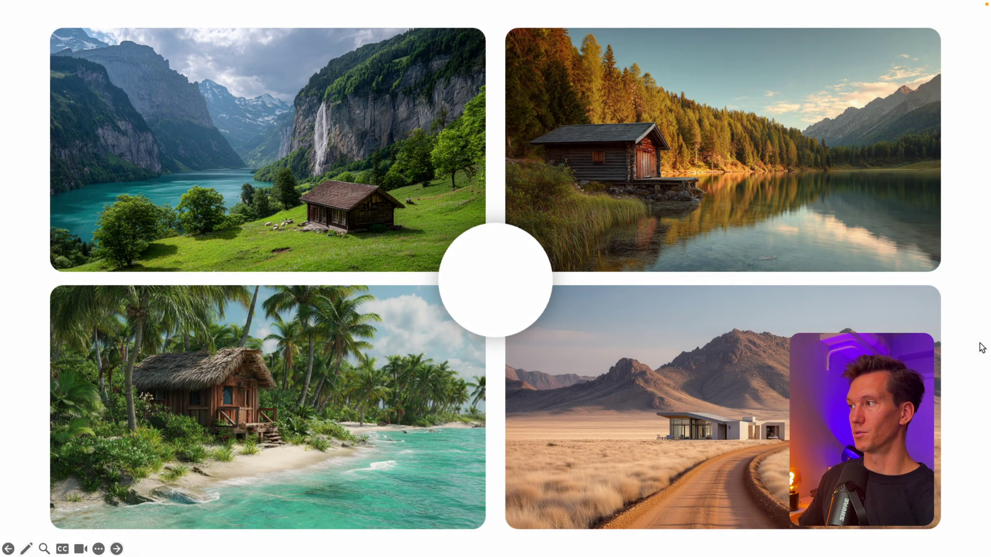